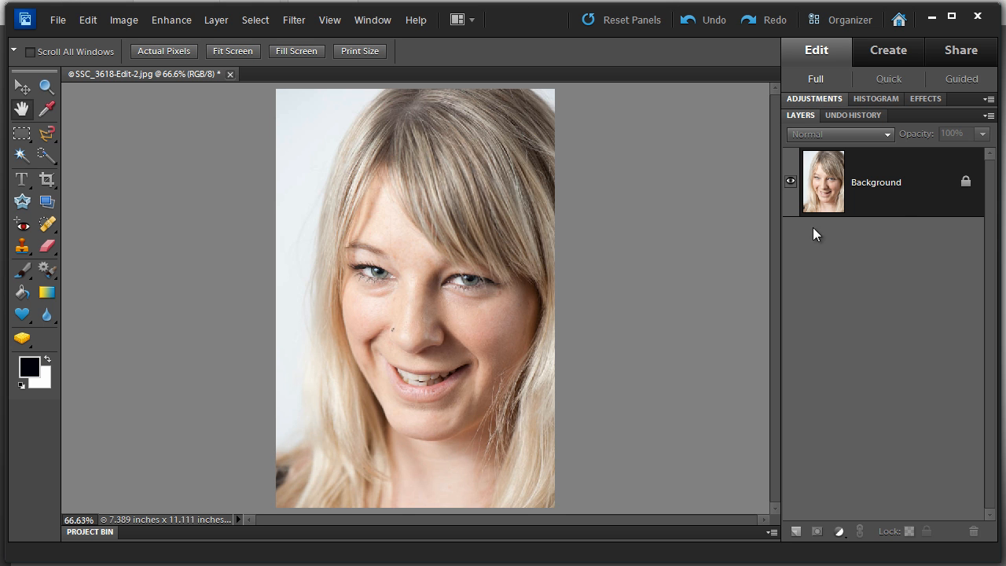
- Create two duplicates of the Background layer and rename the topmost copy "Blur layer"
left_click_drag(906, 189, 794, 534)
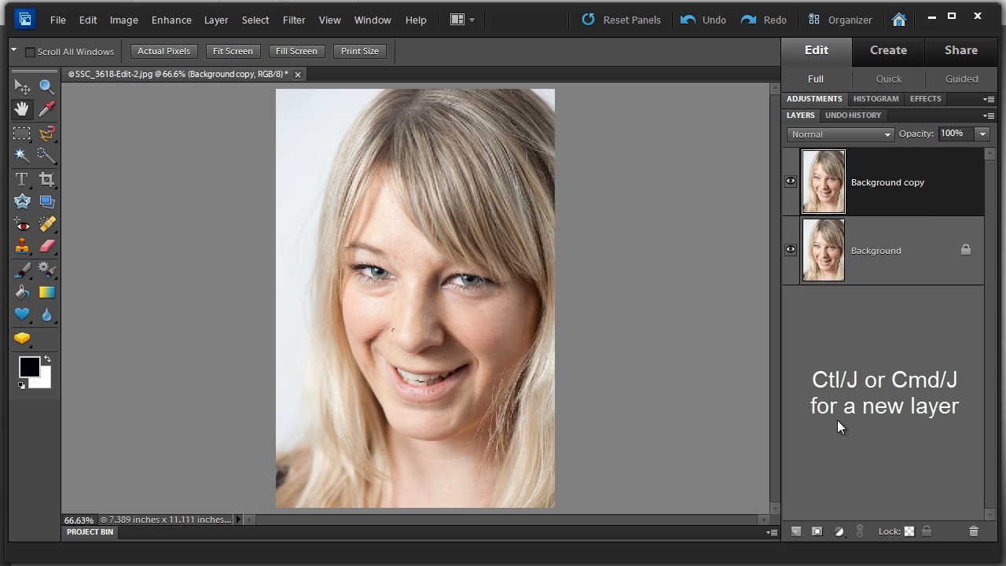
key("ctrl+j")
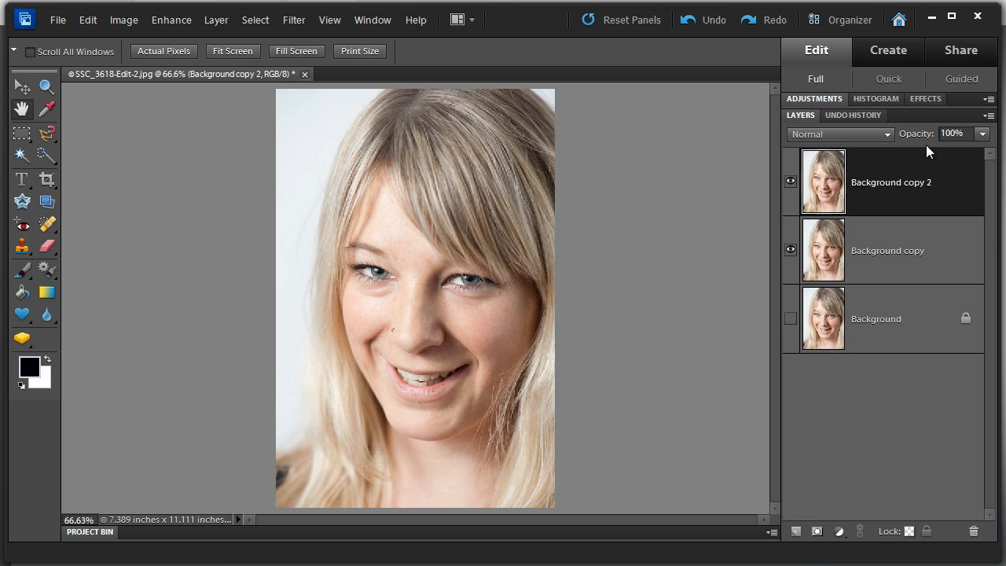
double_click(877, 188)
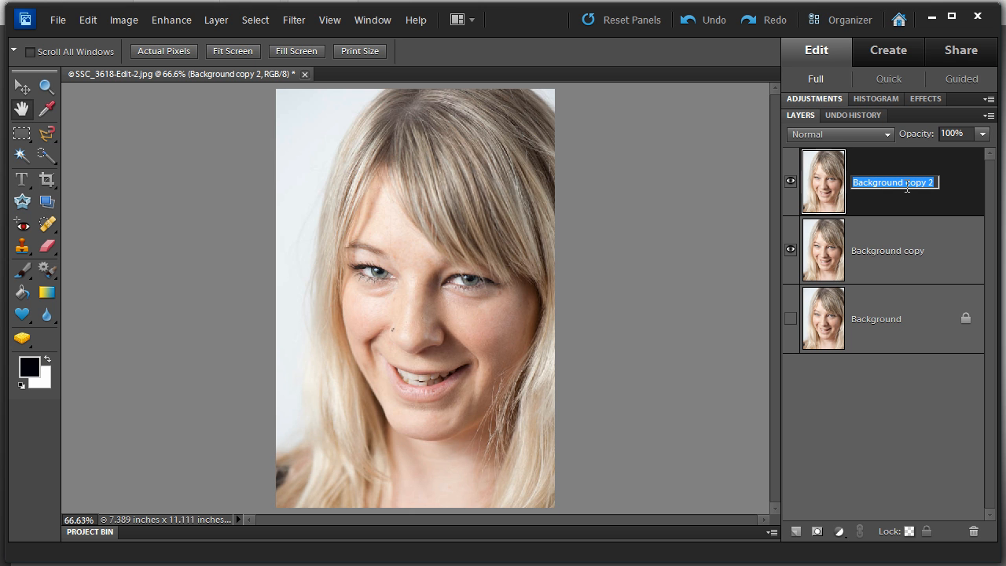
type("Blur layer")
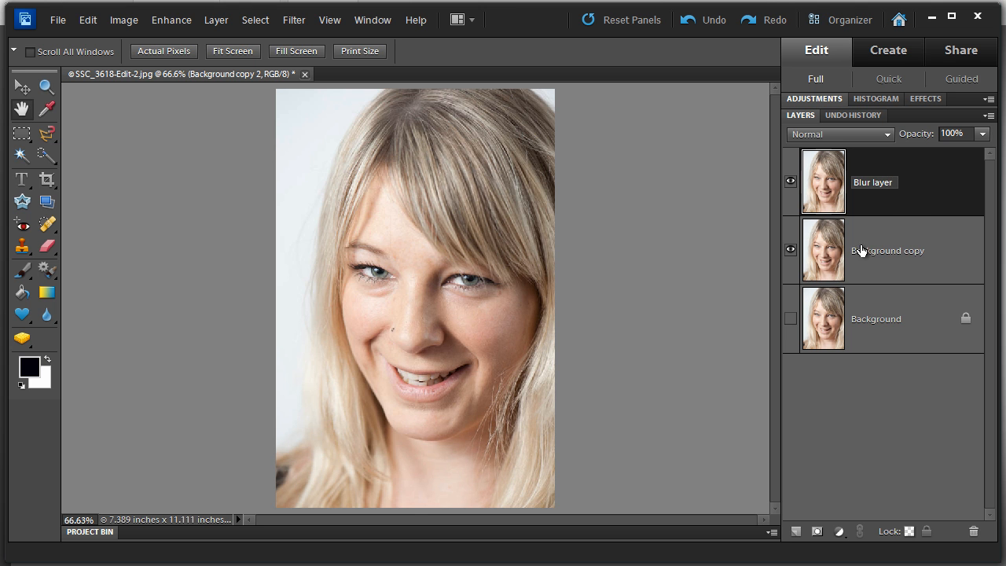
left_click(911, 208)
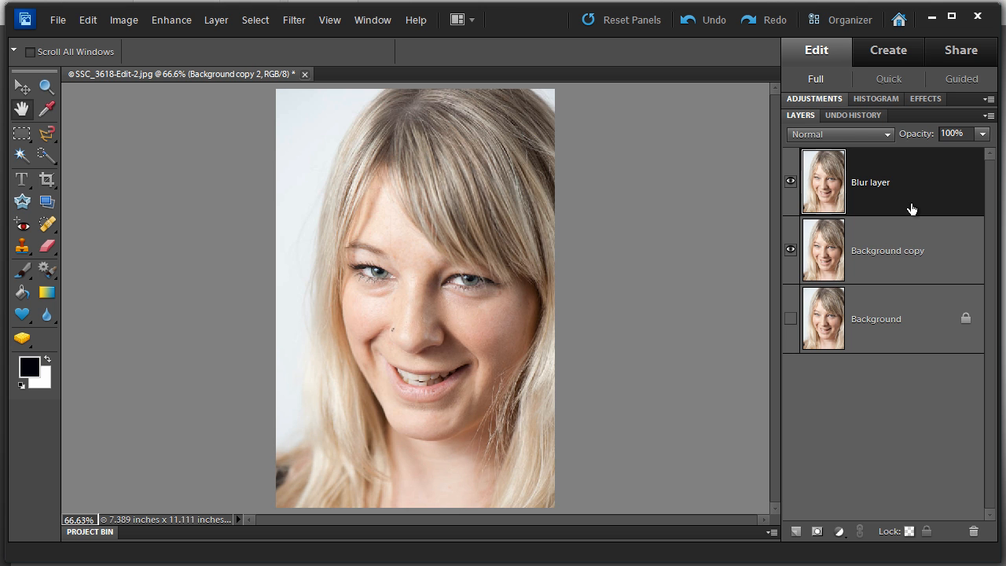
- Hide the original Background layer and set the Blur layer's blending mode to Overlay
left_click(791, 250)
left_click(790, 319)
left_click(790, 250)
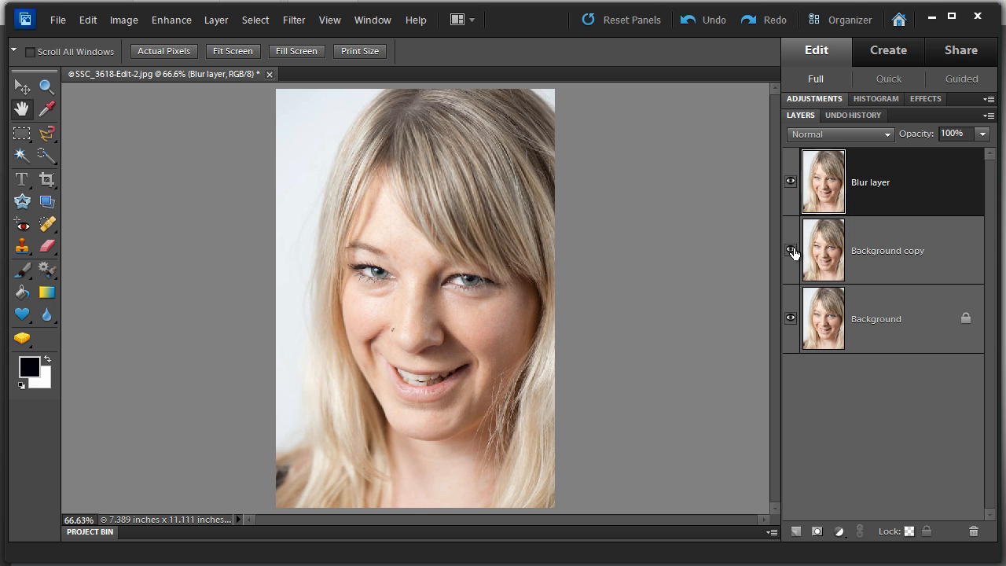
left_click(790, 318)
left_click(882, 138)
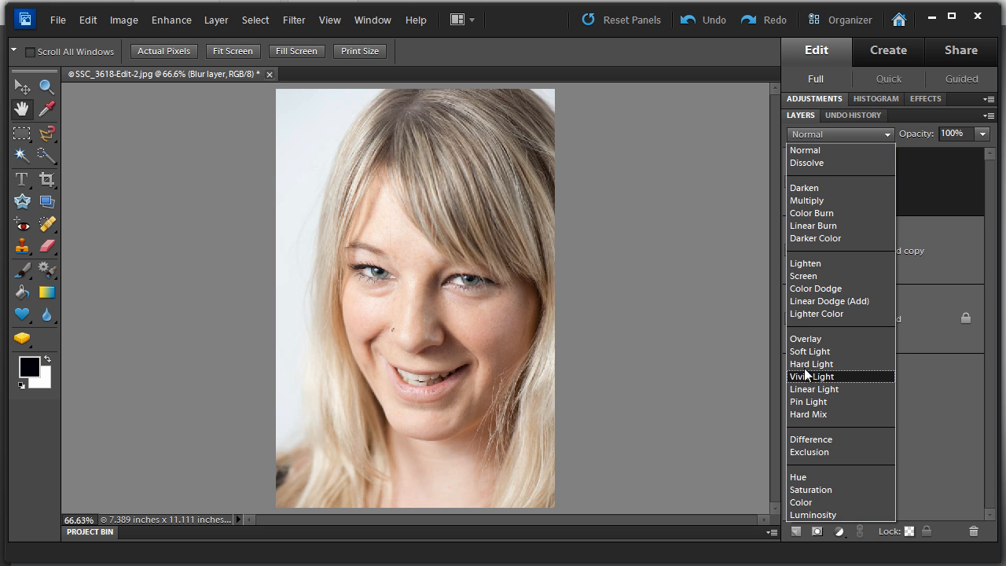
left_click(805, 337)
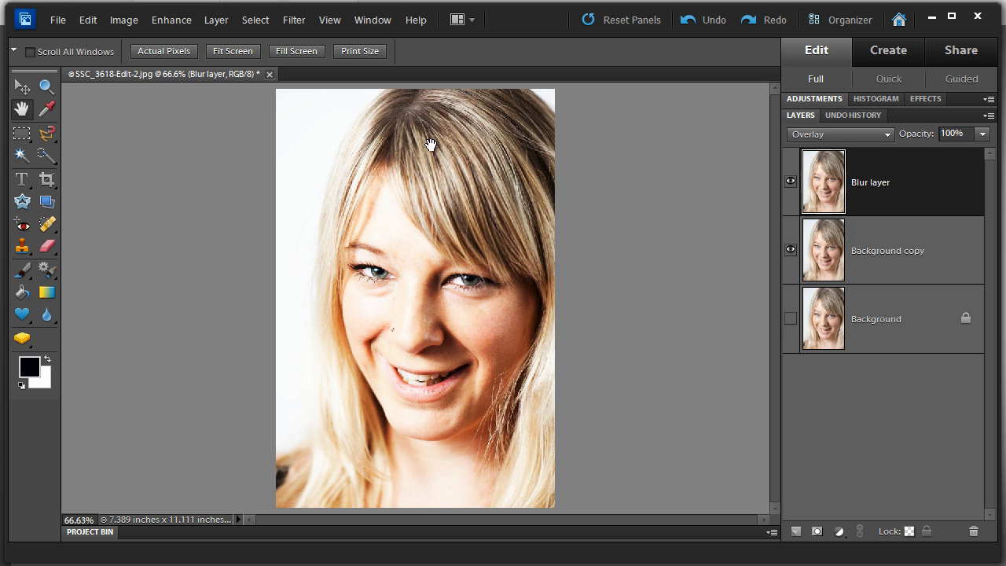
- Compare the portrait with and without the Blur layer and try out its opacity, ending at 100%
left_click(791, 182)
left_click(791, 183)
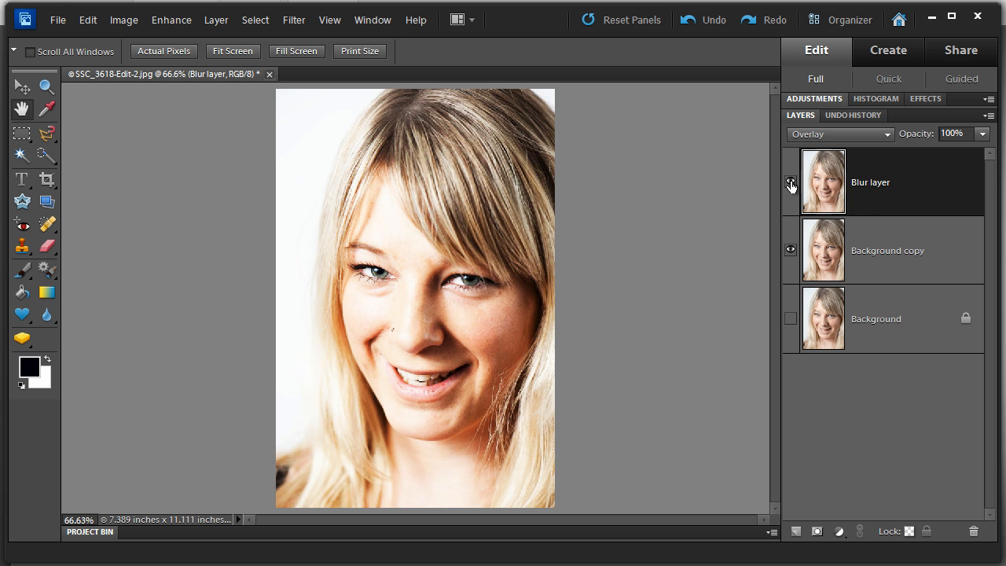
left_click(981, 133)
left_click_drag(908, 153, 1003, 162)
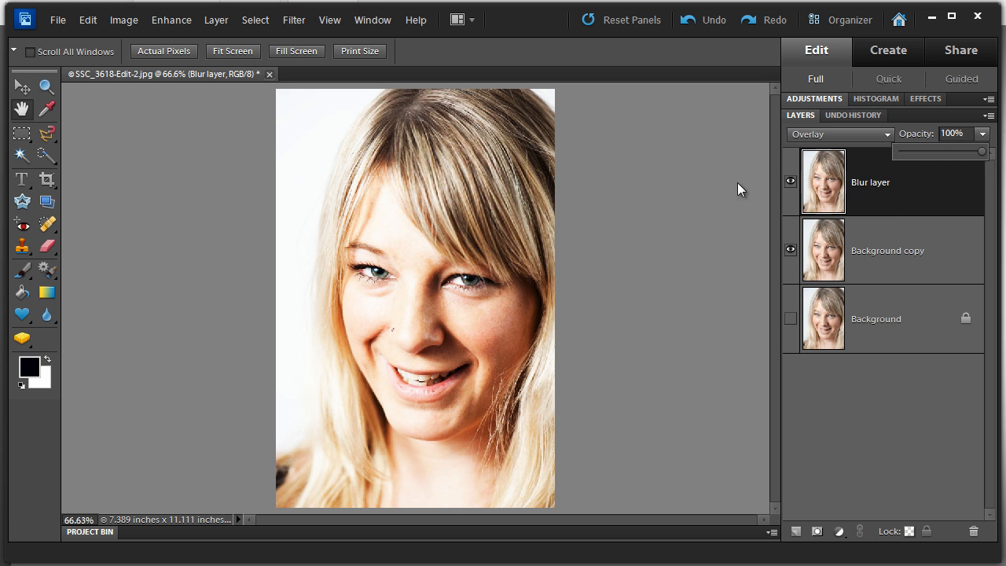
- Apply a Gaussian Blur with a radius of 5.0 pixels to the Blur layer
left_click(296, 22)
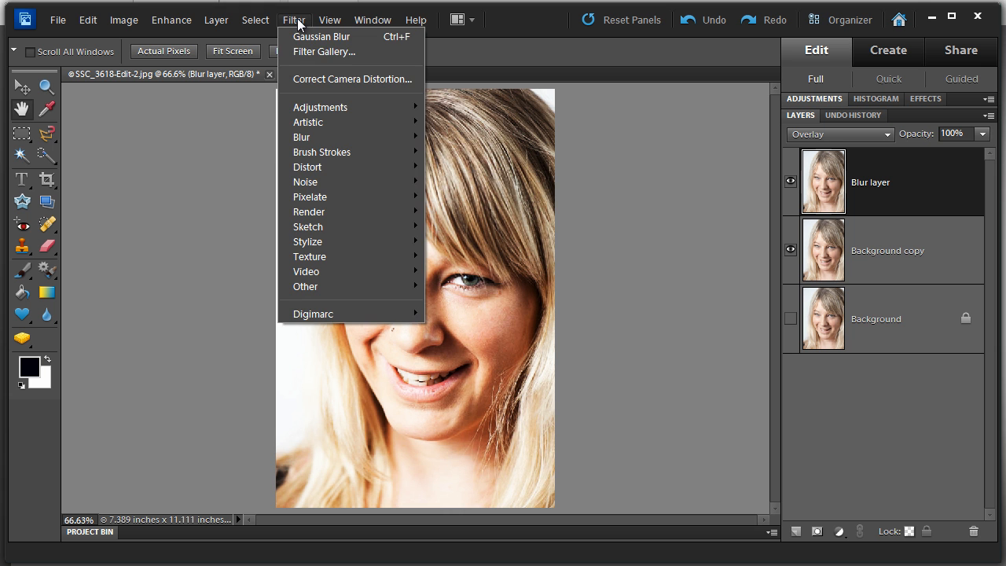
mouse_move(300, 137)
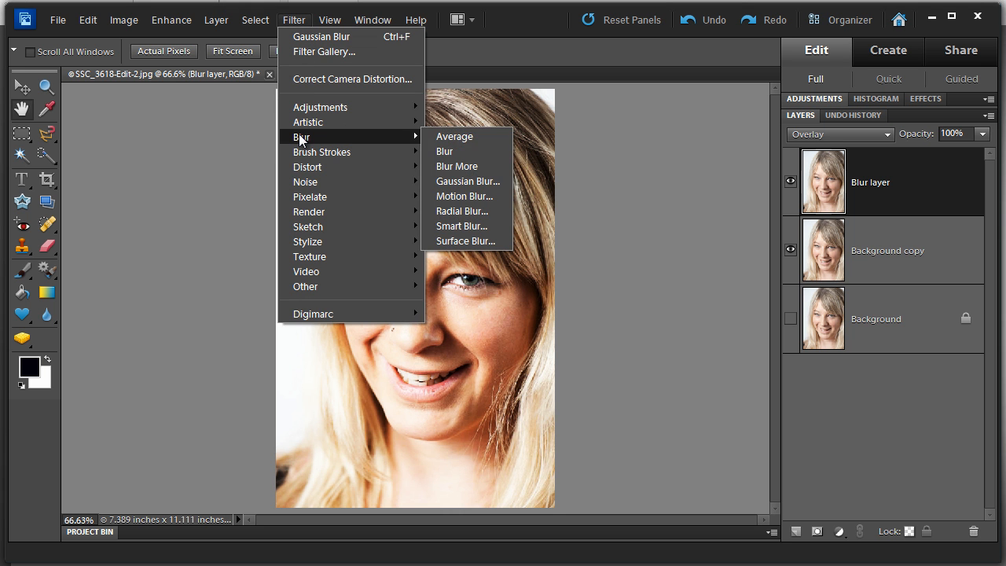
left_click(444, 182)
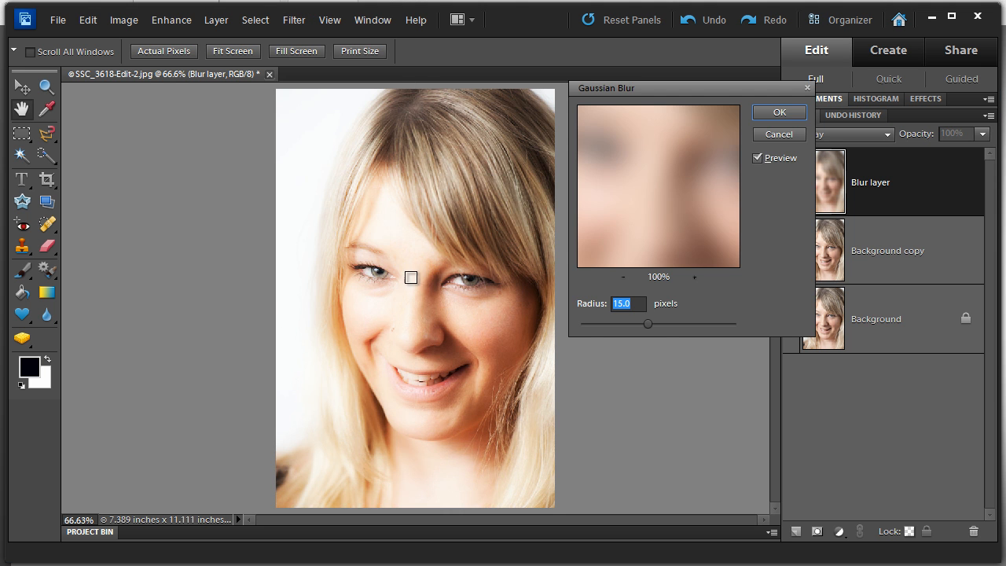
left_click_drag(649, 325, 626, 325)
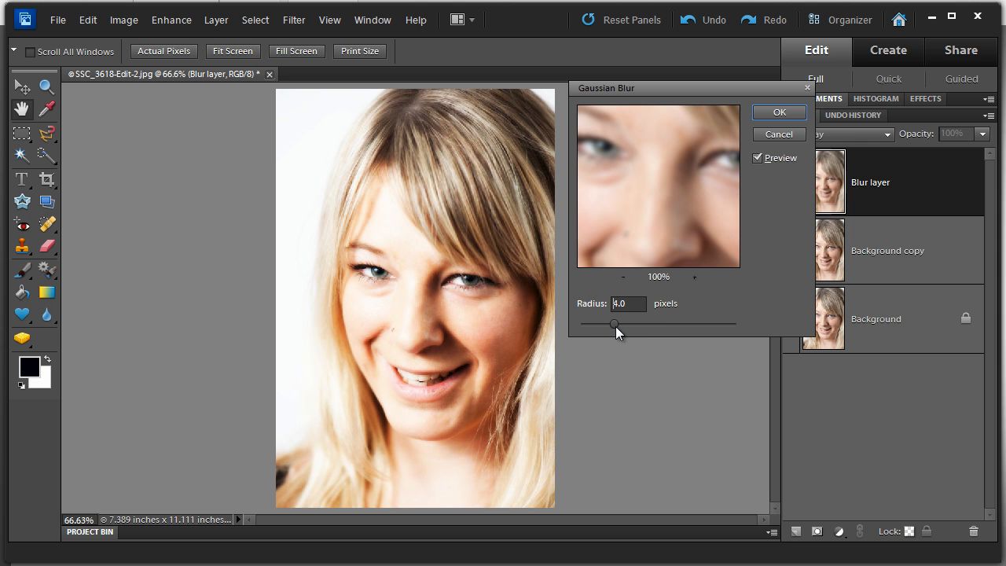
left_click_drag(619, 327, 622, 326)
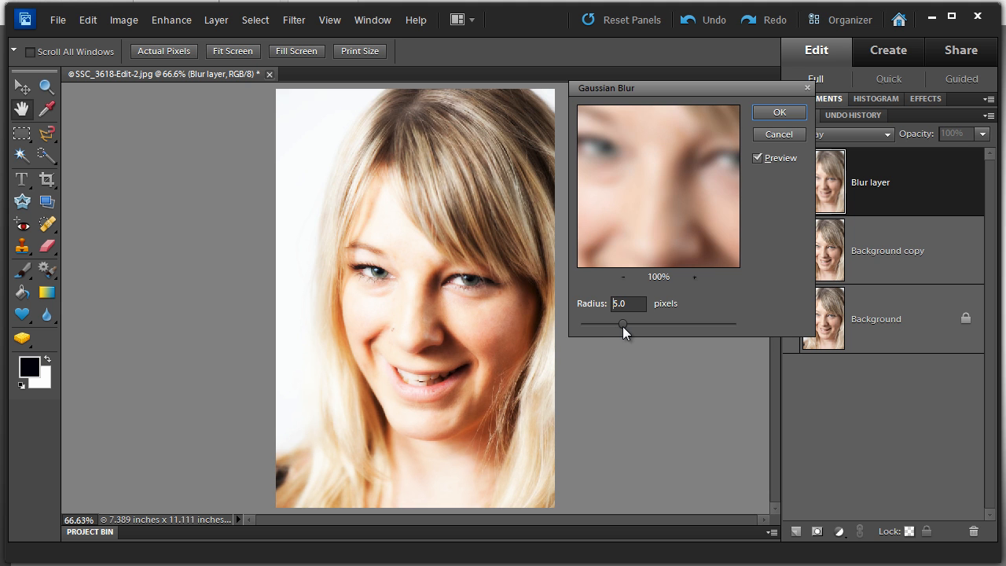
left_click(759, 159)
left_click(759, 160)
left_click(779, 112)
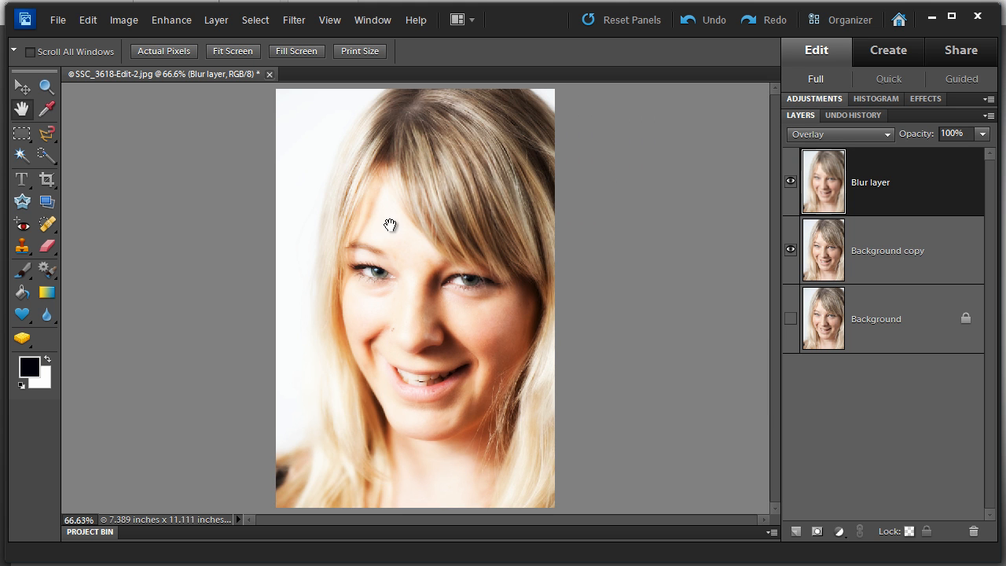
- Switch the Blur layer's visibility off and on to examine the soft blur effect on the portrait
left_click(790, 184)
left_click(791, 184)
left_click(791, 184)
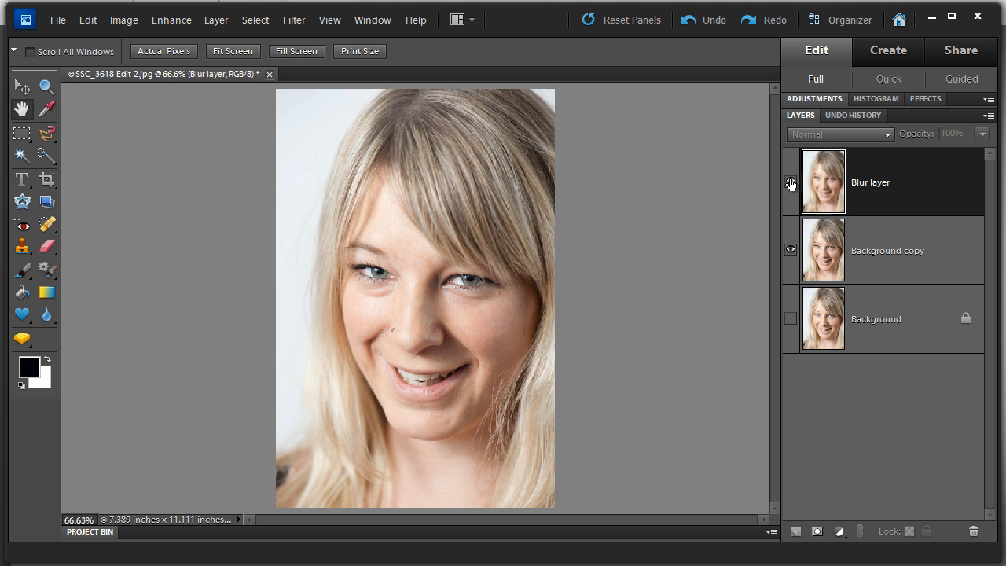
left_click(791, 184)
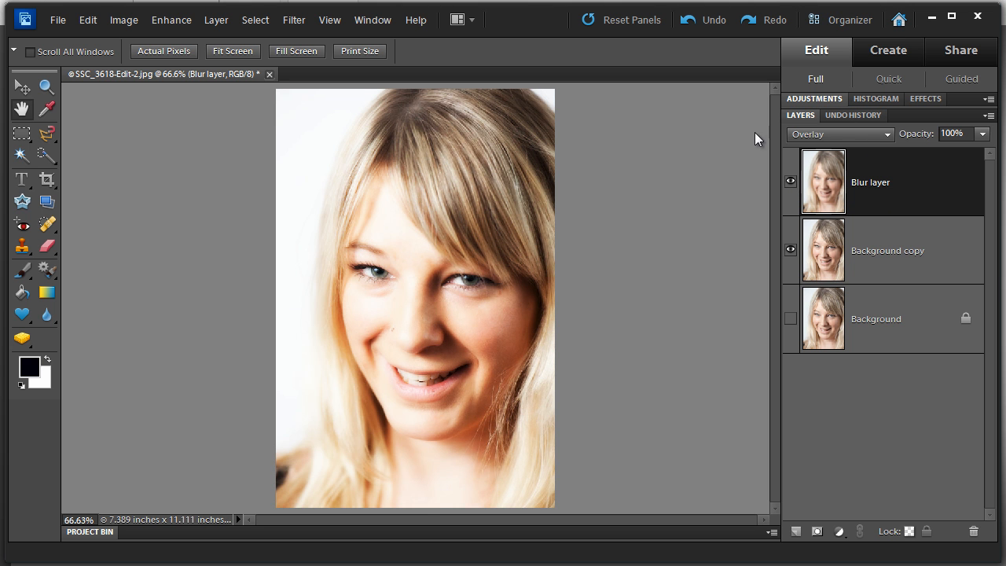
left_click(294, 20)
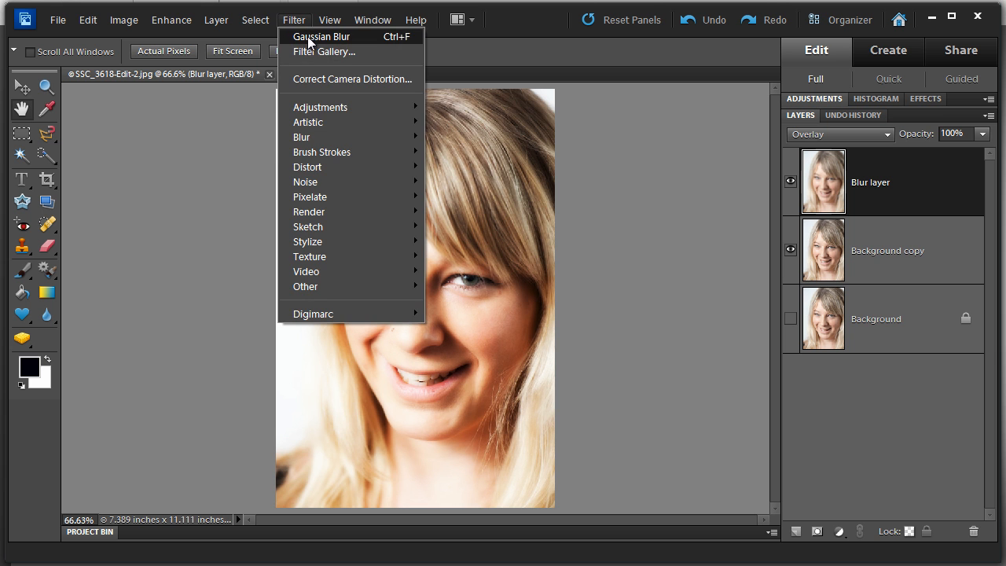
left_click(675, 144)
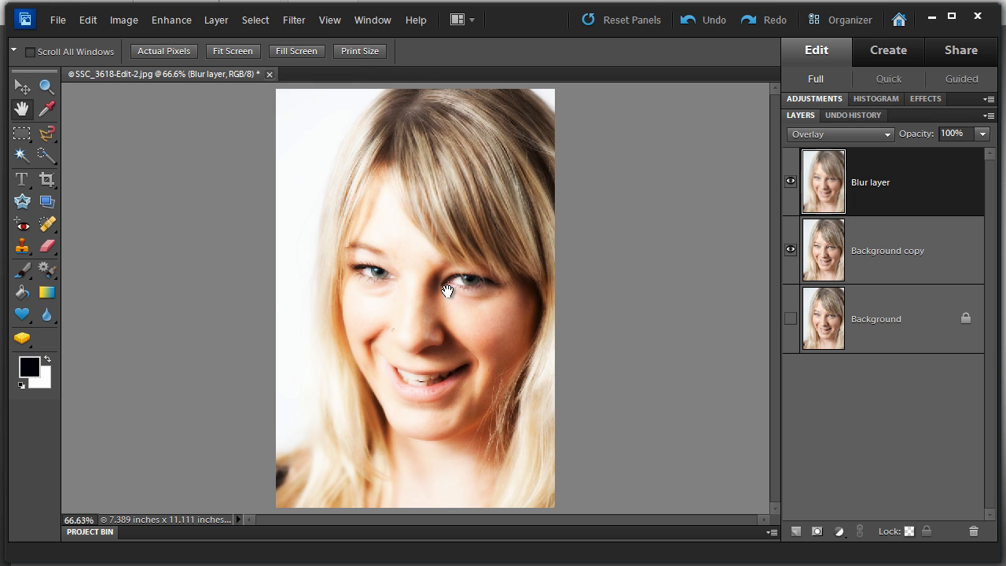
- Lower the Blur layer's opacity to 59% and look over the undo history
left_click(983, 133)
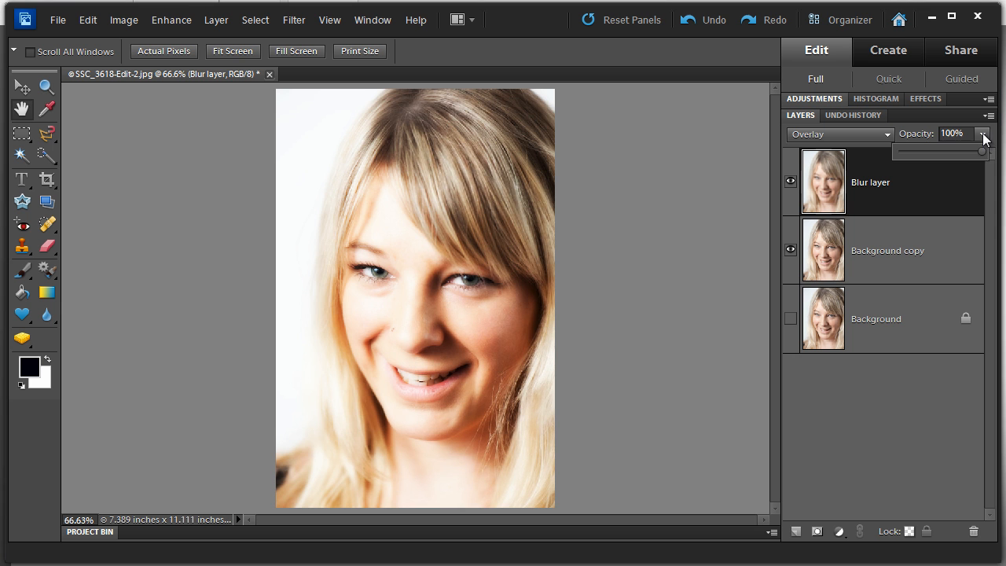
mouse_move(937, 151)
left_mouse_down()
mouse_move(908, 153)
mouse_move(950, 152)
left_mouse_up()
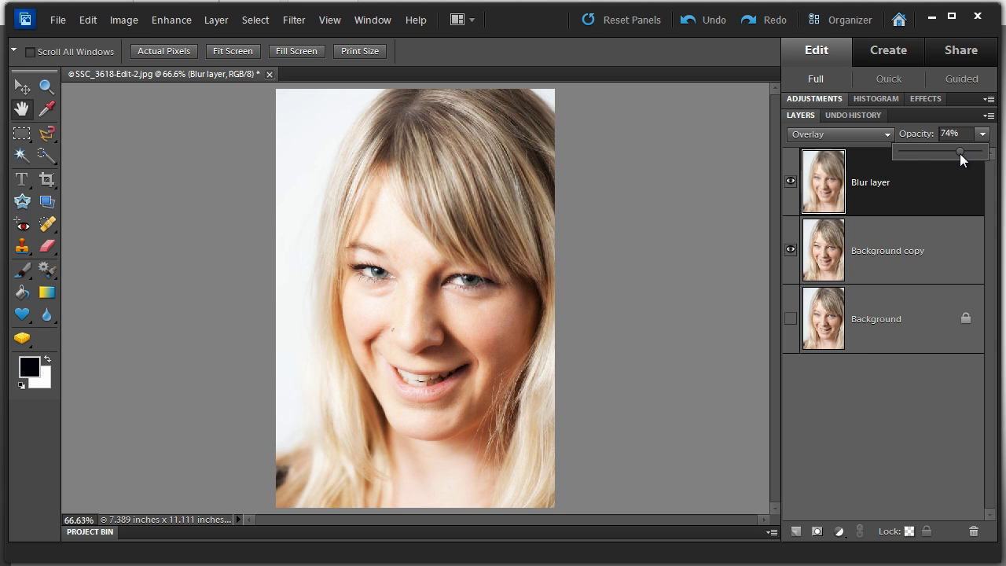
left_click_drag(929, 153, 966, 156)
left_click(870, 117)
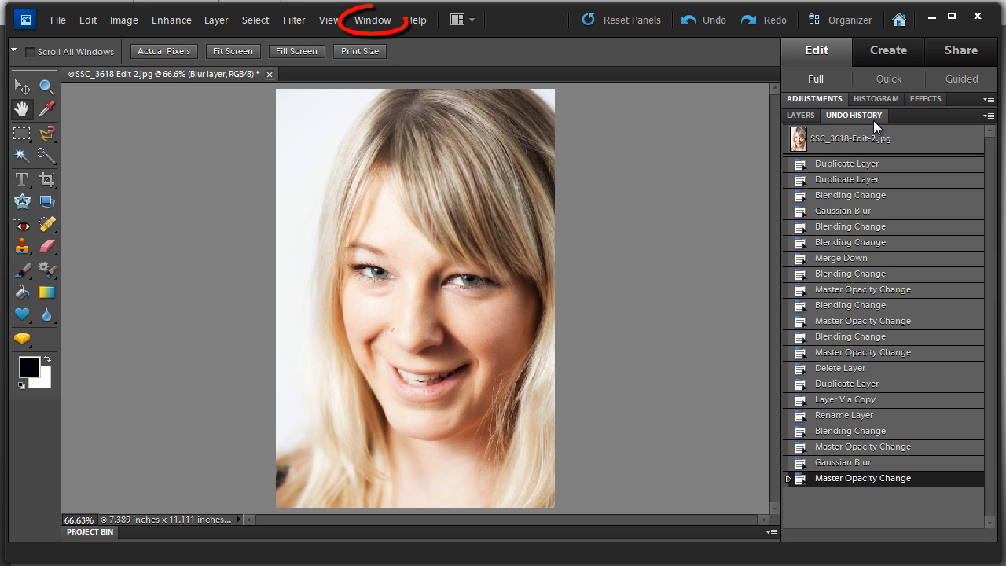
left_click(802, 116)
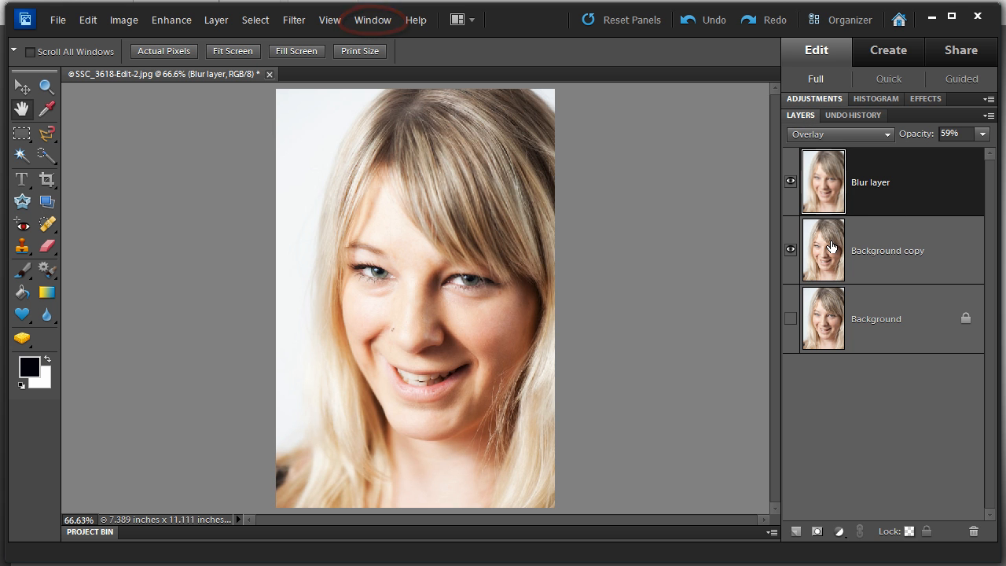
- Compare the portrait with and without the Blur layer, and merge it down into the Background copy layer
left_click(790, 184)
left_click(791, 187)
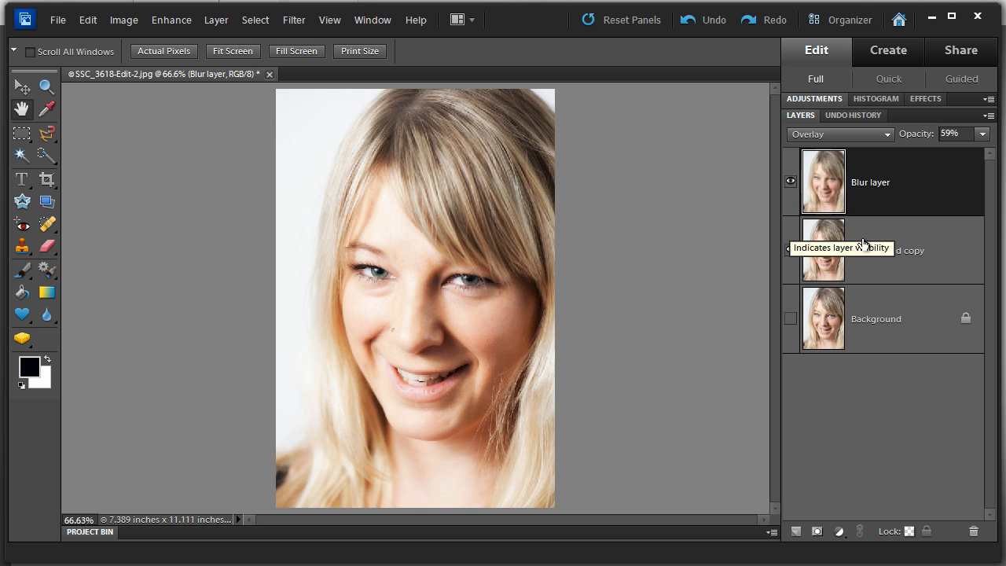
left_click(790, 181)
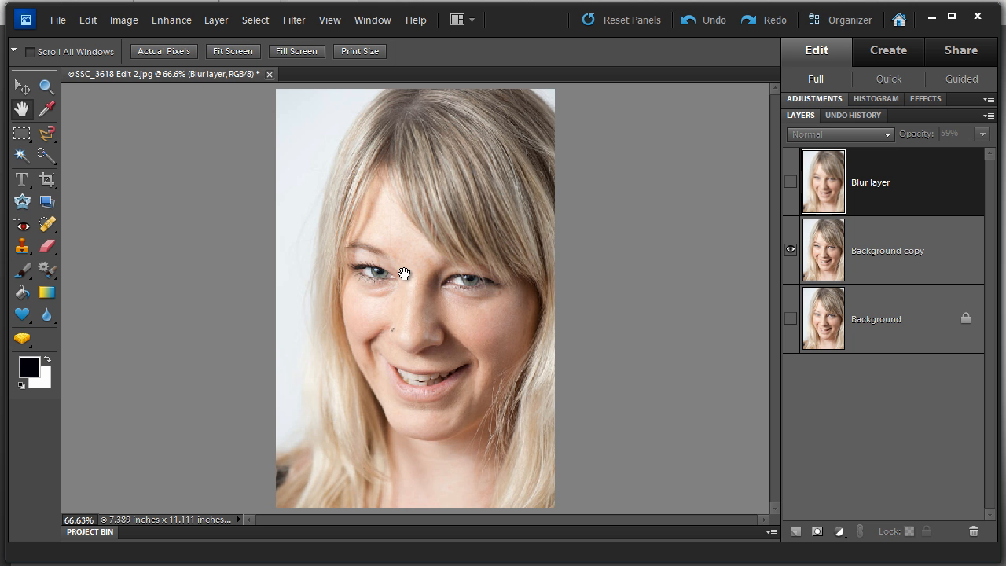
left_click(790, 182)
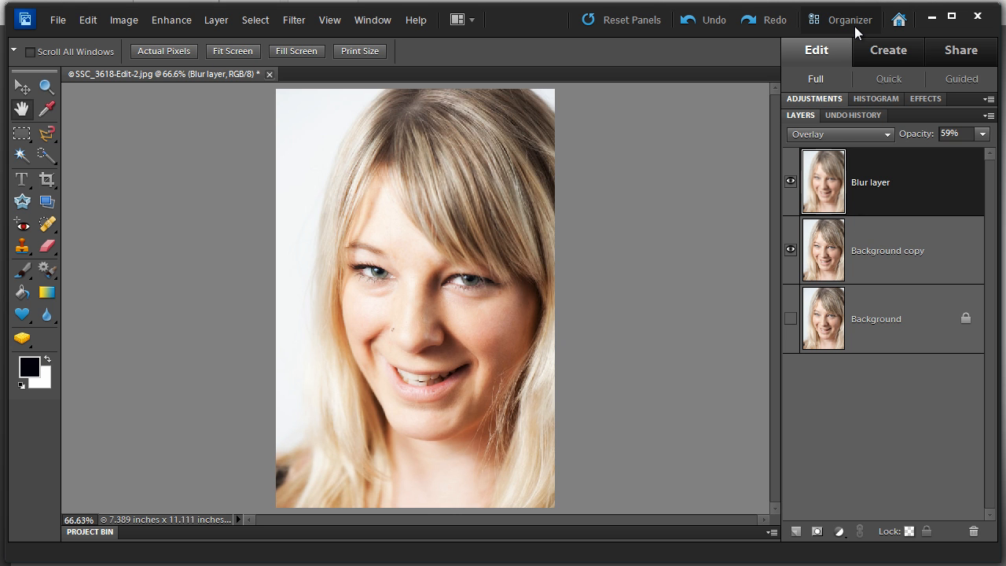
key("ctrl+e")
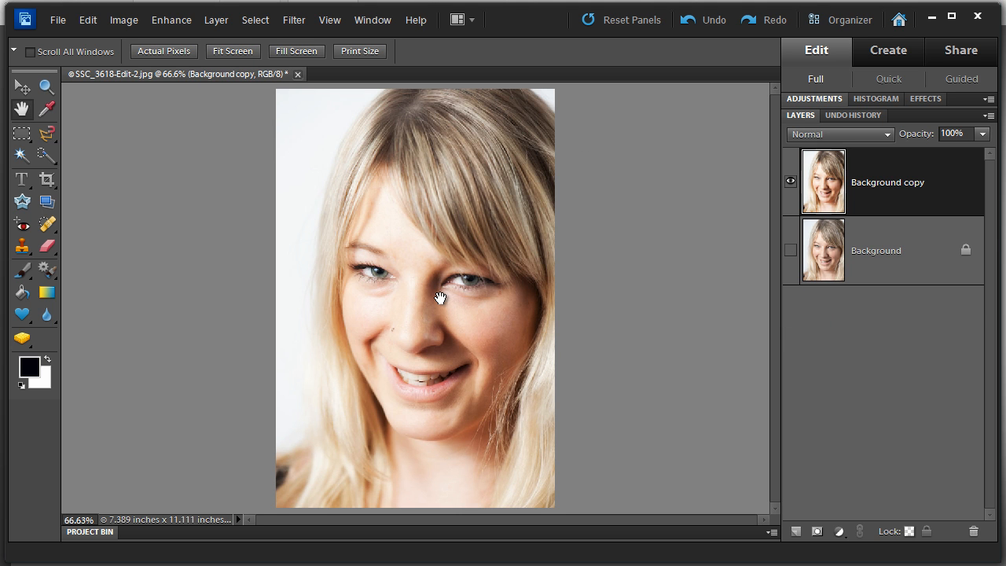
- Undo the edits one after another, from the merge back through the renaming of the top layer
key("ctrl+z")
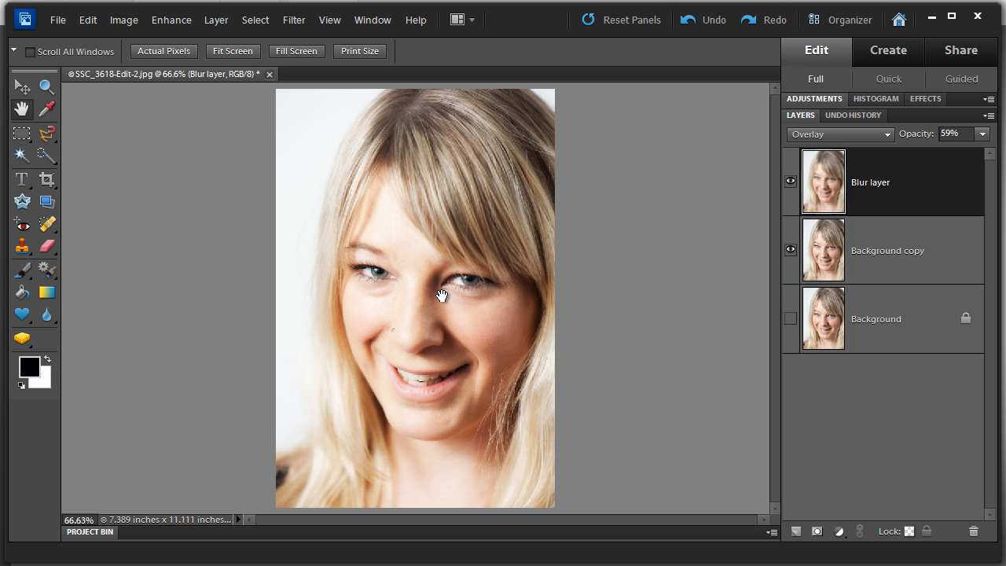
key("ctrl+z")
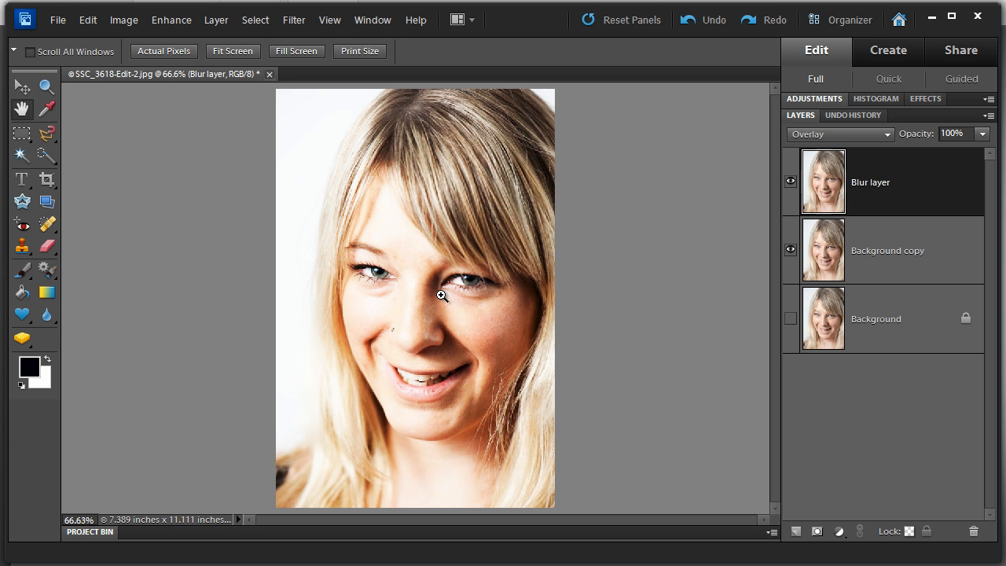
key("ctrl+z")
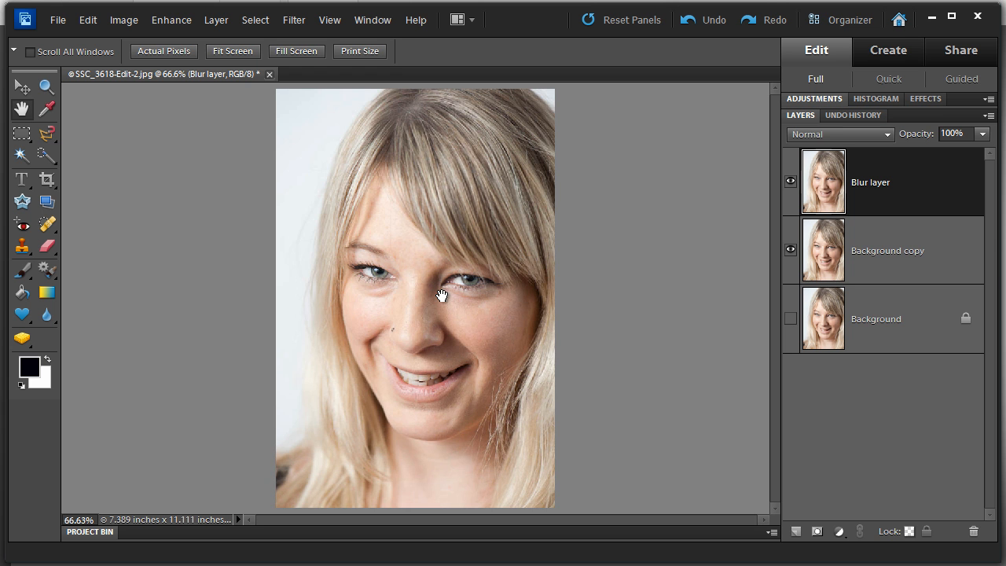
key("ctrl+z")
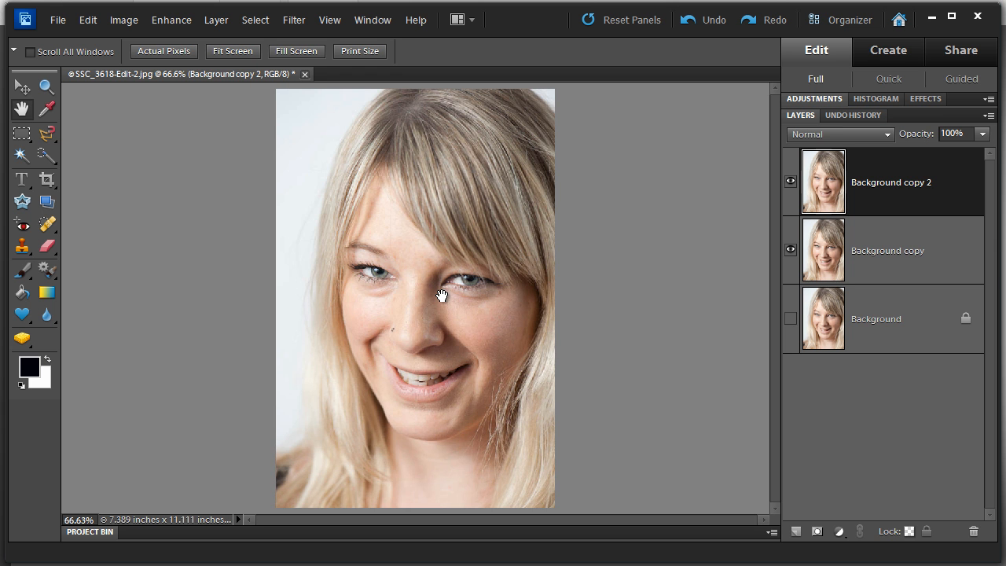
- Restore the document to its Merge Down state from the undo history
left_click(887, 133)
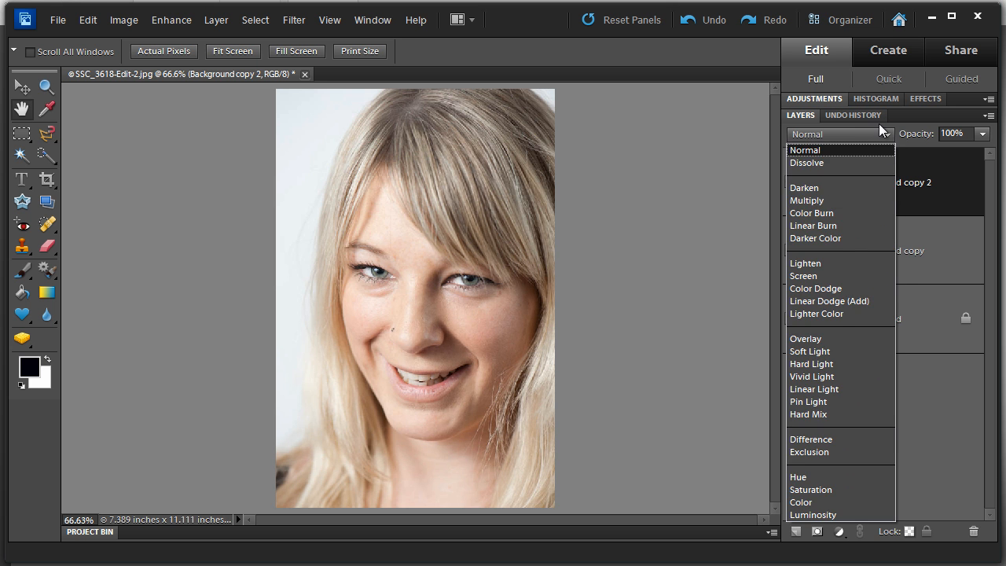
left_click(875, 119)
left_click(873, 116)
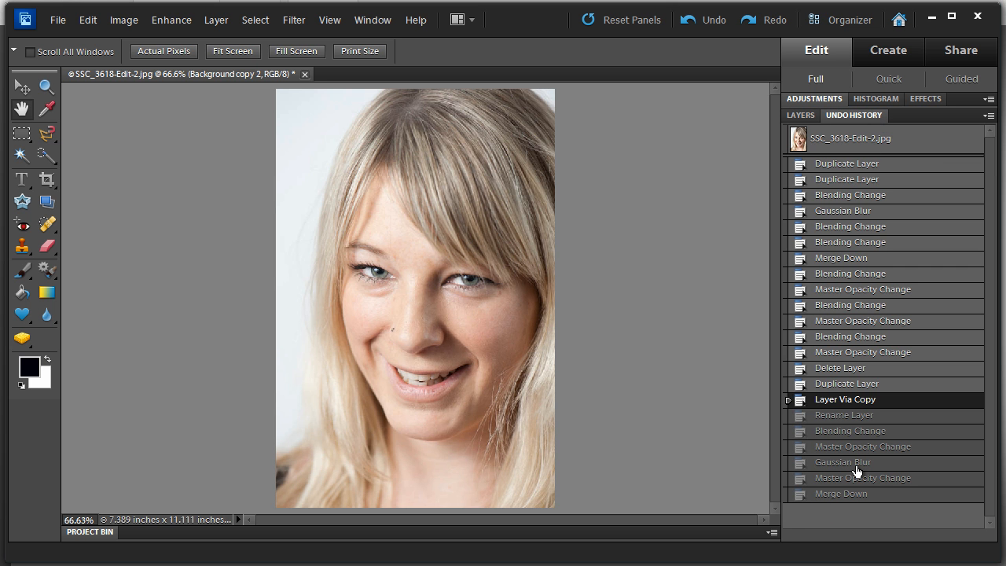
left_click(847, 495)
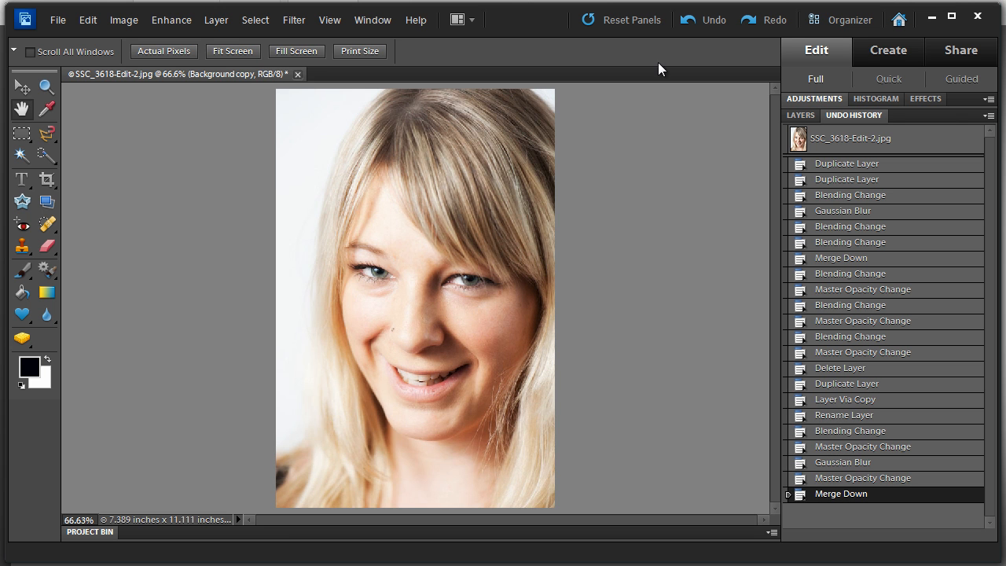
- Set the Background copy layer's blend mode to Darken and compare the portrait with and without that layer
left_click(809, 116)
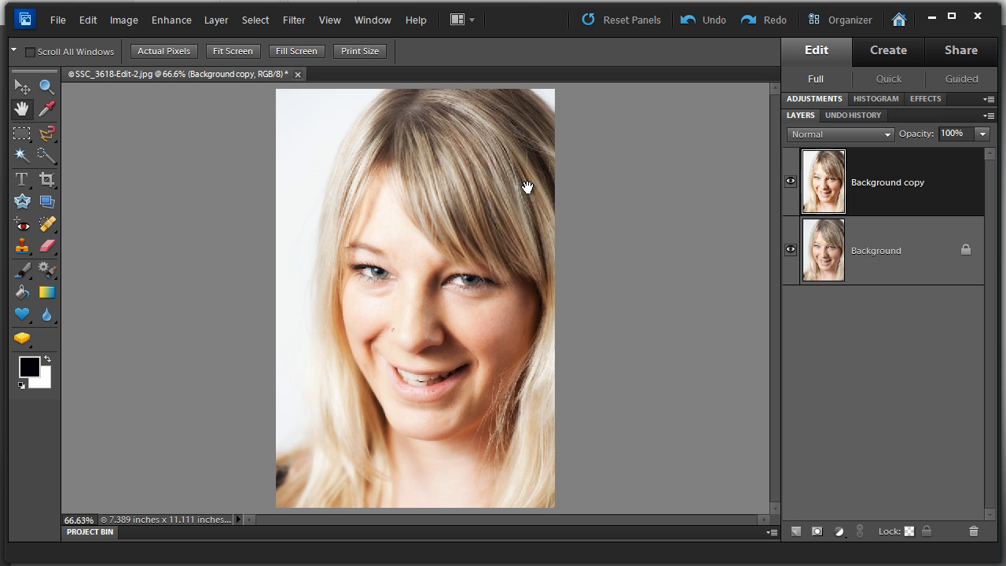
left_click(882, 132)
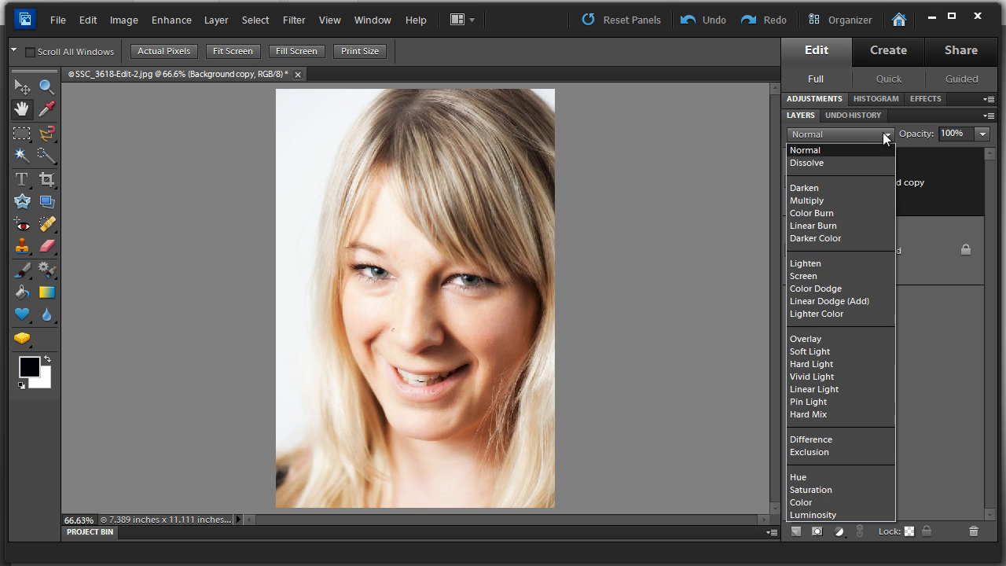
left_click(823, 187)
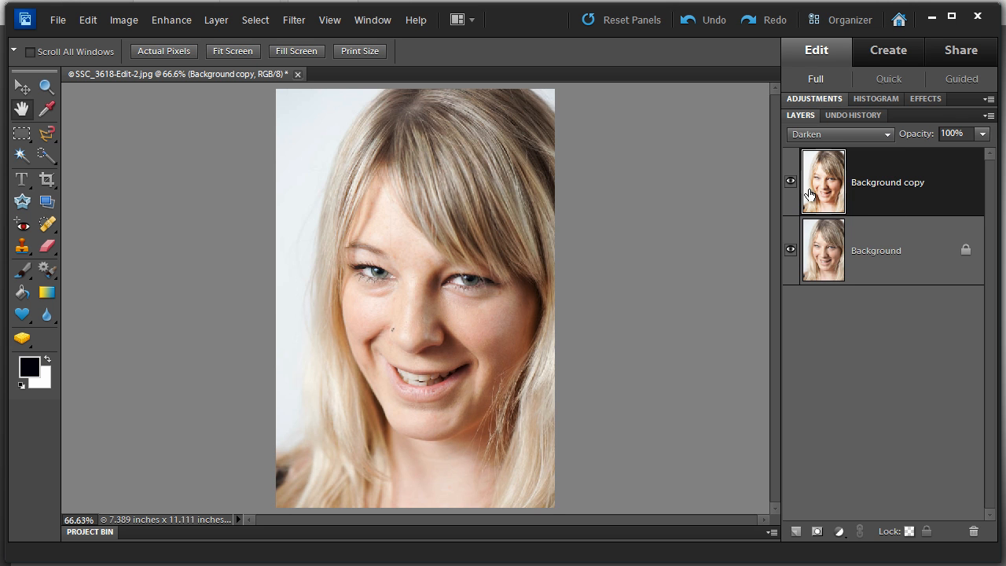
left_click(789, 186)
left_click(789, 186)
left_click(790, 186)
left_click(789, 186)
left_click(789, 187)
left_click(789, 187)
- Switch the Background copy layer's blend mode to Lighten and compare the portrait with each of the two layers hidden in turn
left_click(884, 135)
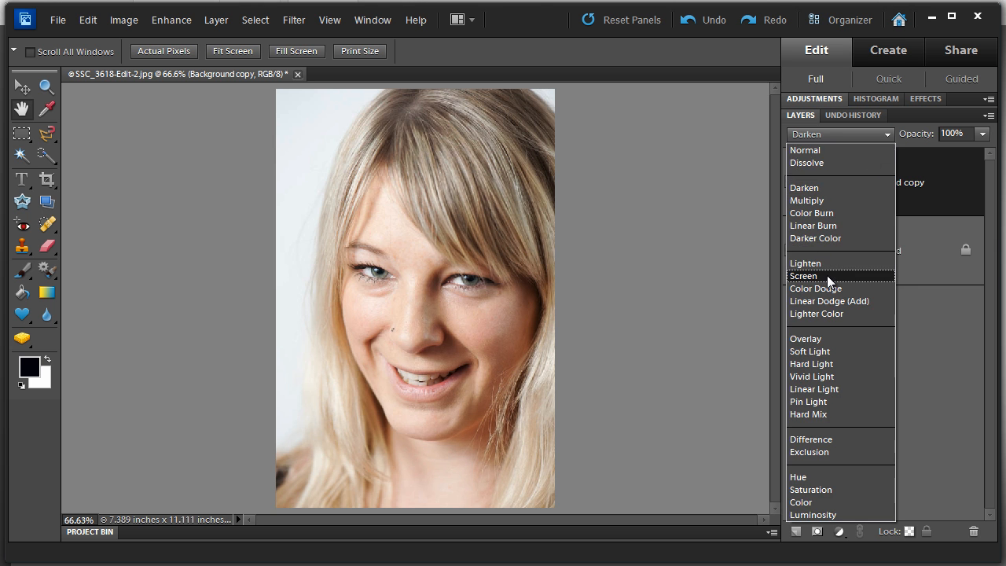
left_click(826, 263)
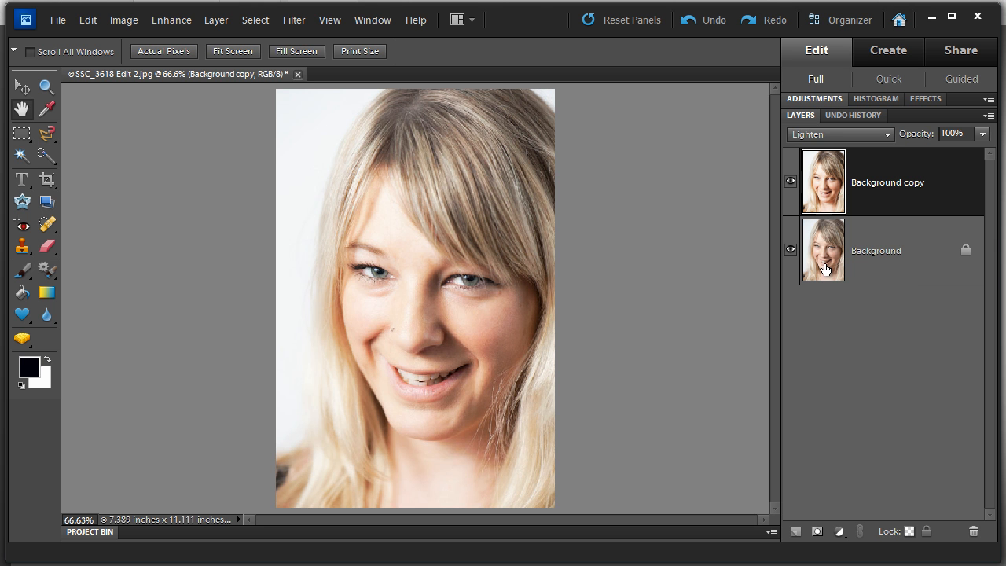
left_click(791, 186)
left_click(790, 186)
left_click(790, 184)
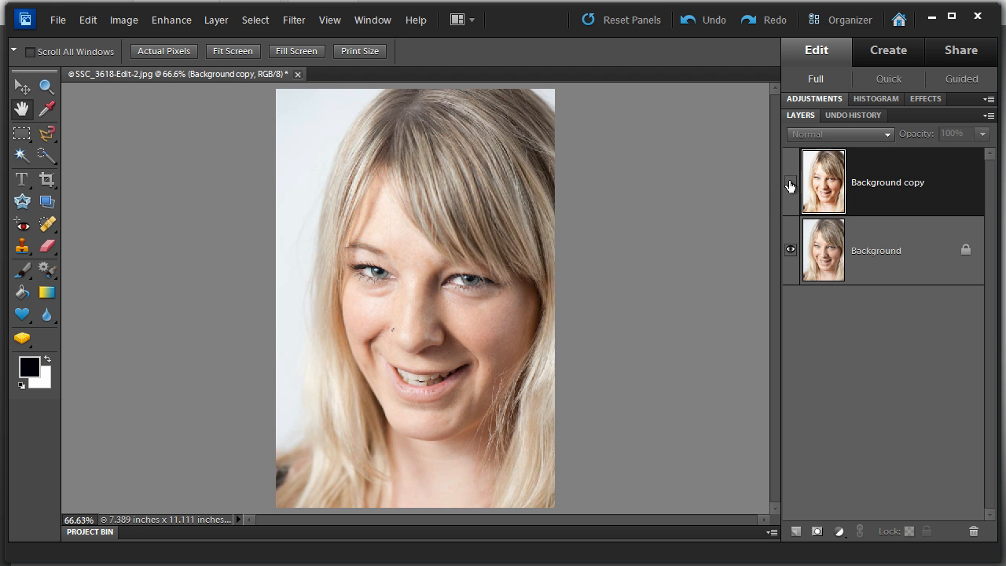
left_click(791, 183)
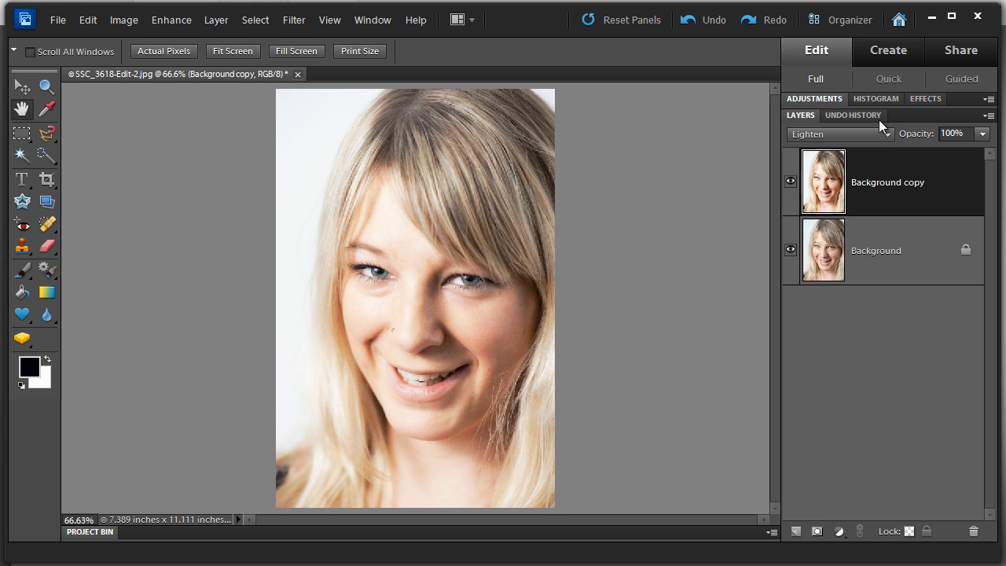
left_click(790, 252)
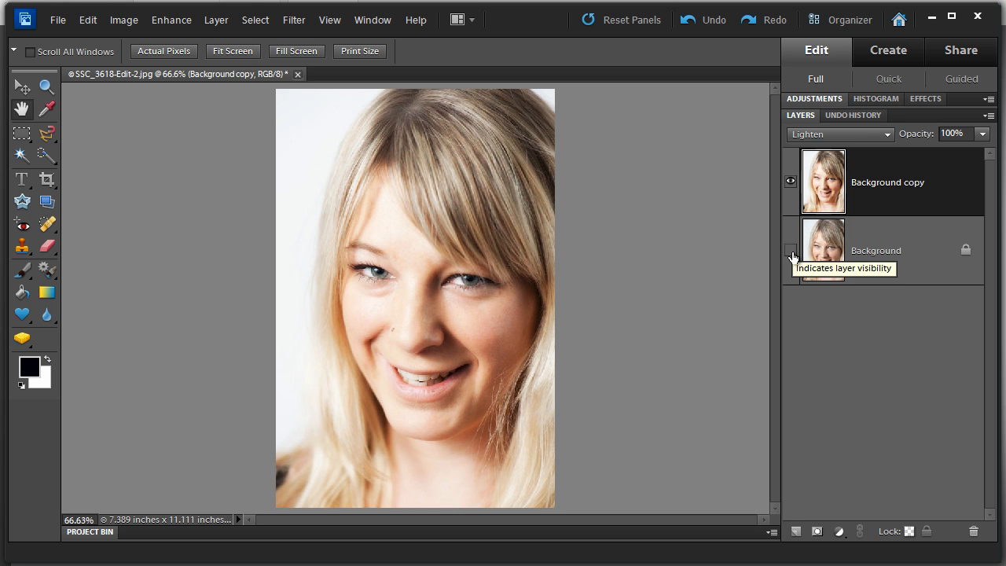
left_click(791, 251)
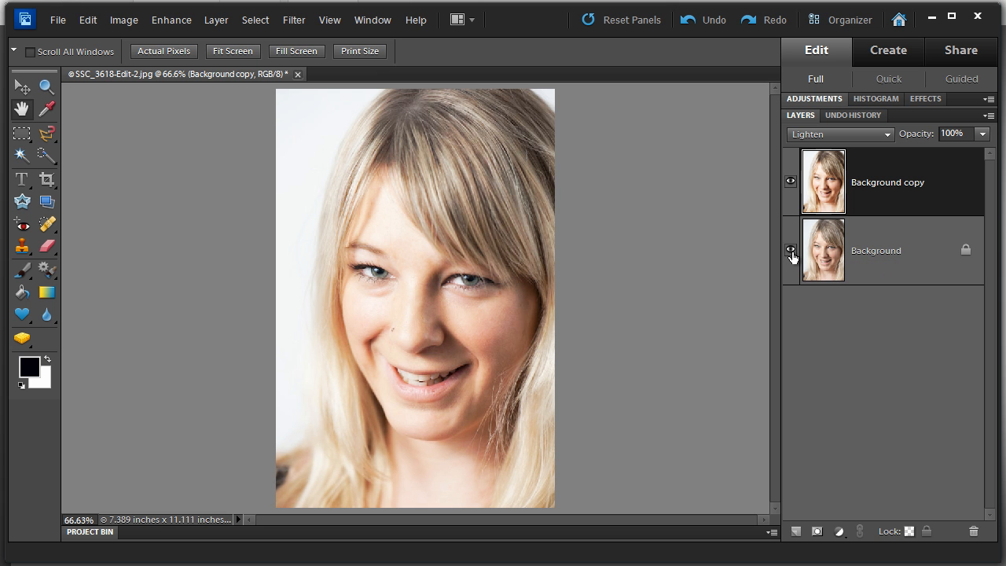
left_click(791, 251)
left_click(791, 251)
- Return the Background copy layer to Darken, compare the portrait with and without it, and lower its opacity to 79%
left_click(884, 134)
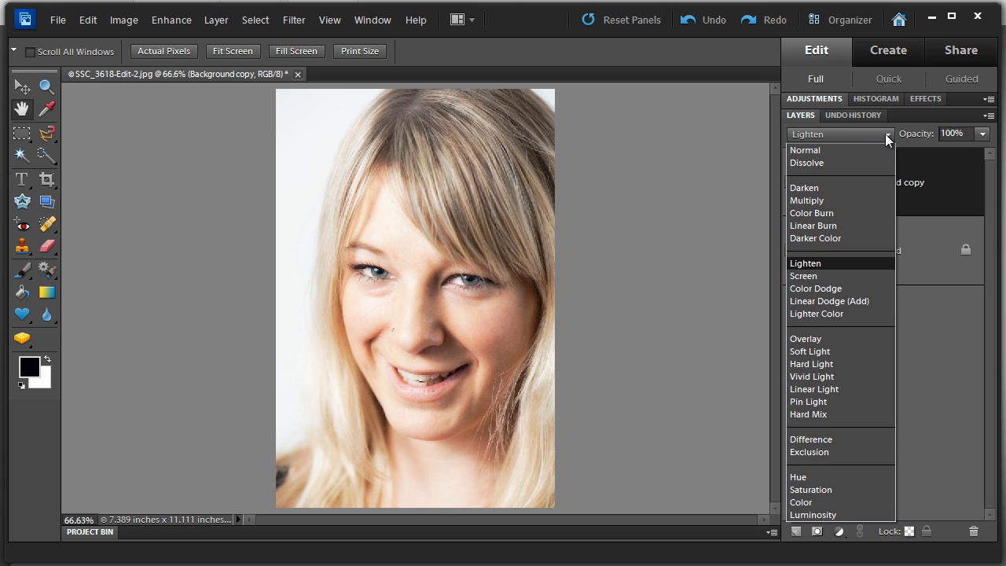
left_click(838, 188)
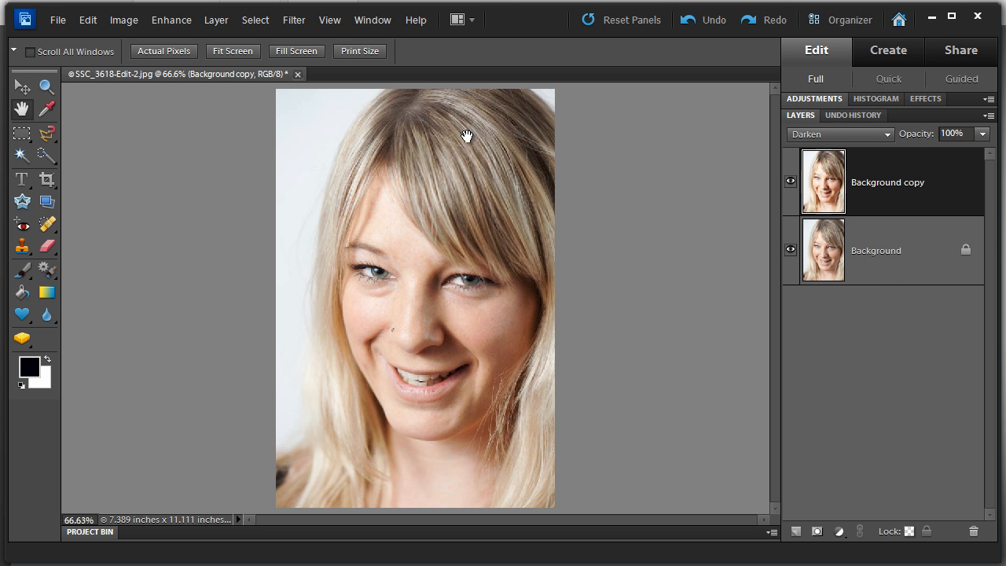
left_click(791, 184)
left_click(791, 185)
left_click(790, 185)
left_click(791, 184)
left_click(981, 134)
mouse_move(969, 153)
left_mouse_down()
mouse_move(978, 153)
mouse_move(886, 153)
mouse_move(966, 157)
left_mouse_up()
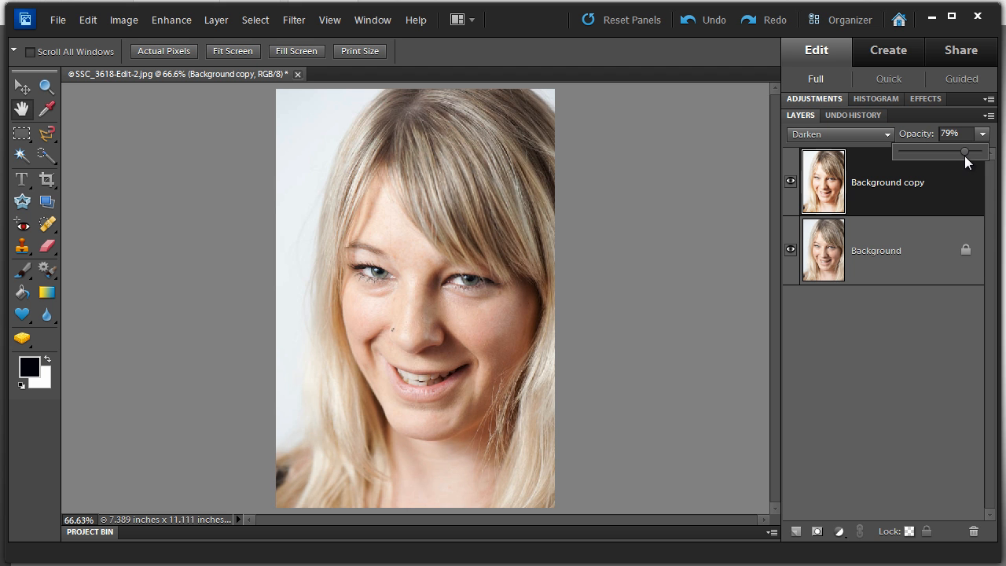
- Set the Background copy layer's blend mode to Lighten and its opacity to 100%
left_click(885, 135)
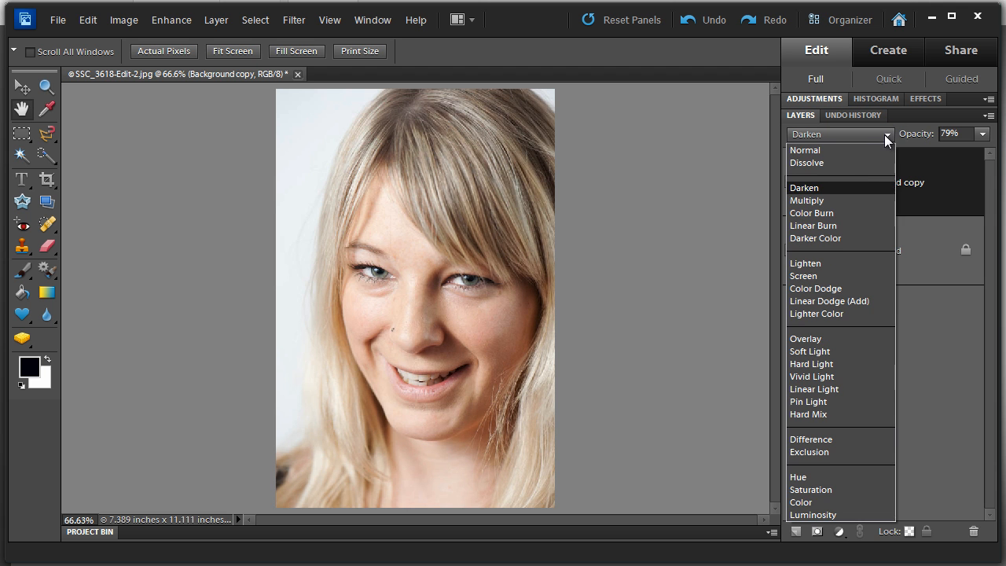
left_click(826, 264)
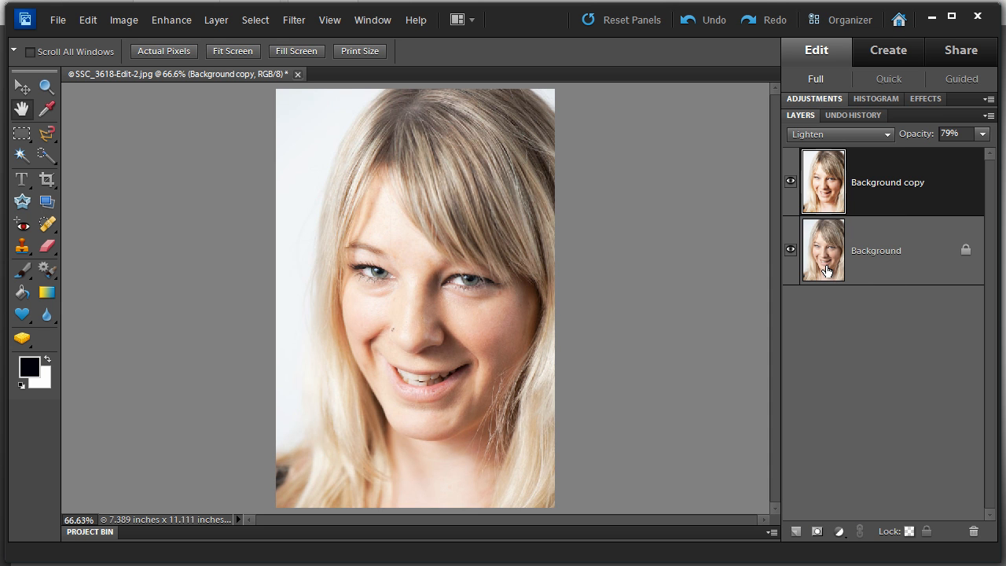
left_click(977, 140)
mouse_move(974, 152)
left_mouse_down()
mouse_move(914, 155)
mouse_move(990, 152)
left_mouse_up()
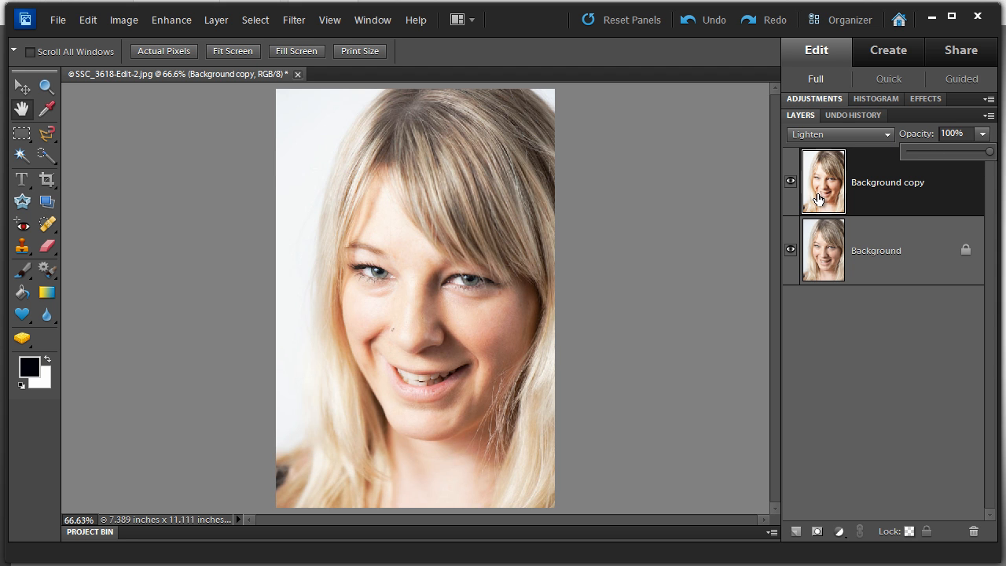
left_click(864, 198)
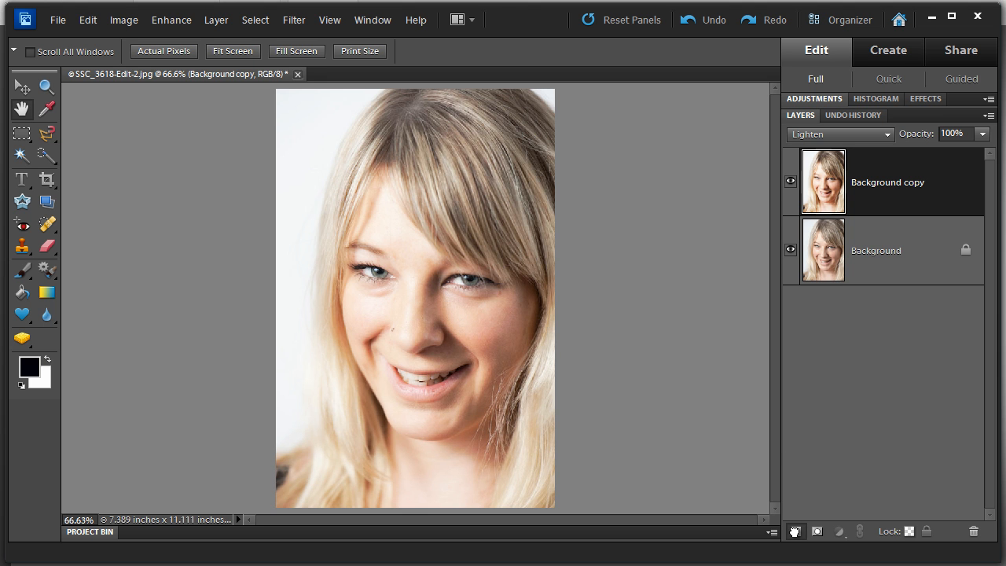
- Duplicate the Background copy layer and name the duplicate Lighten
key("ctrl+j")
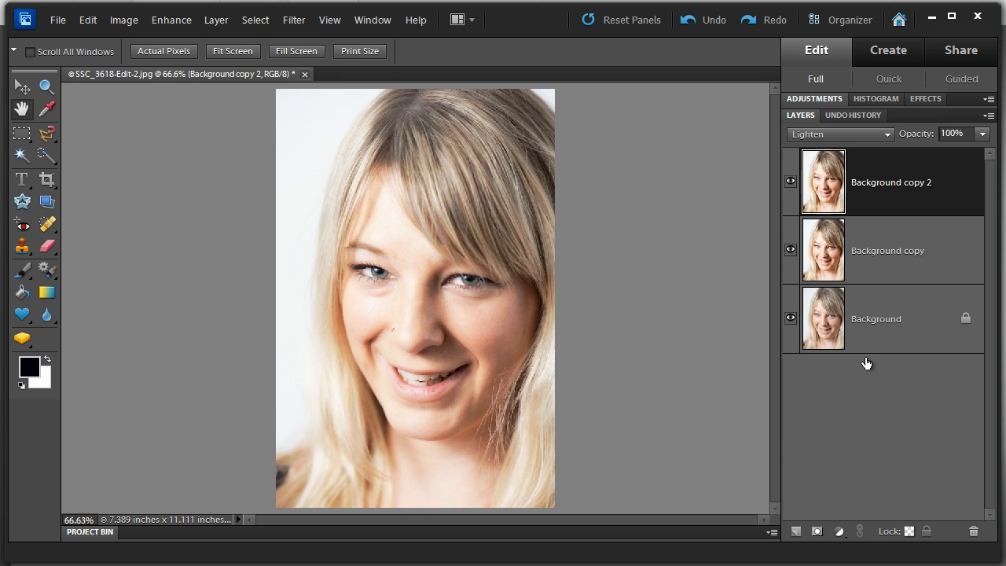
double_click(902, 183)
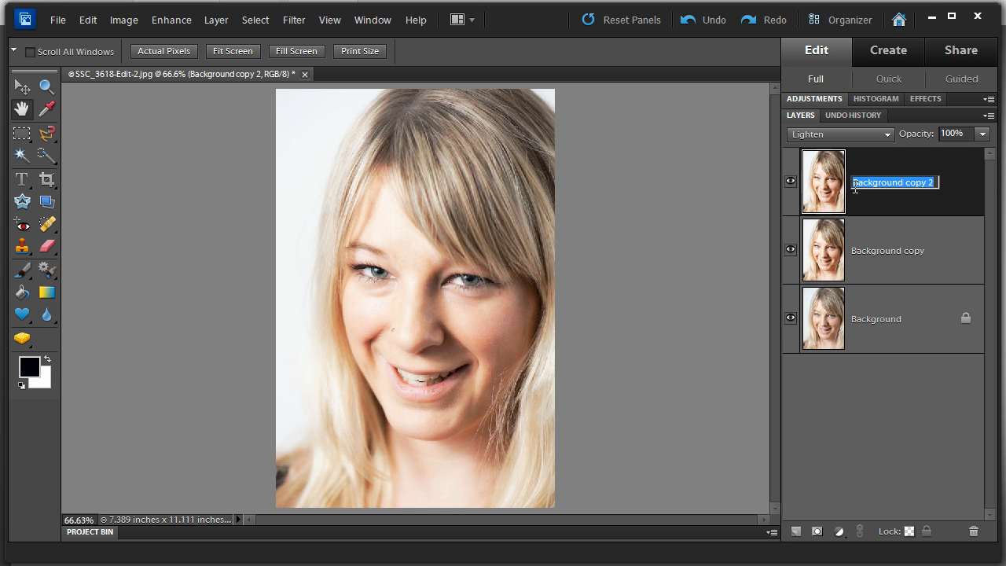
type("Light")
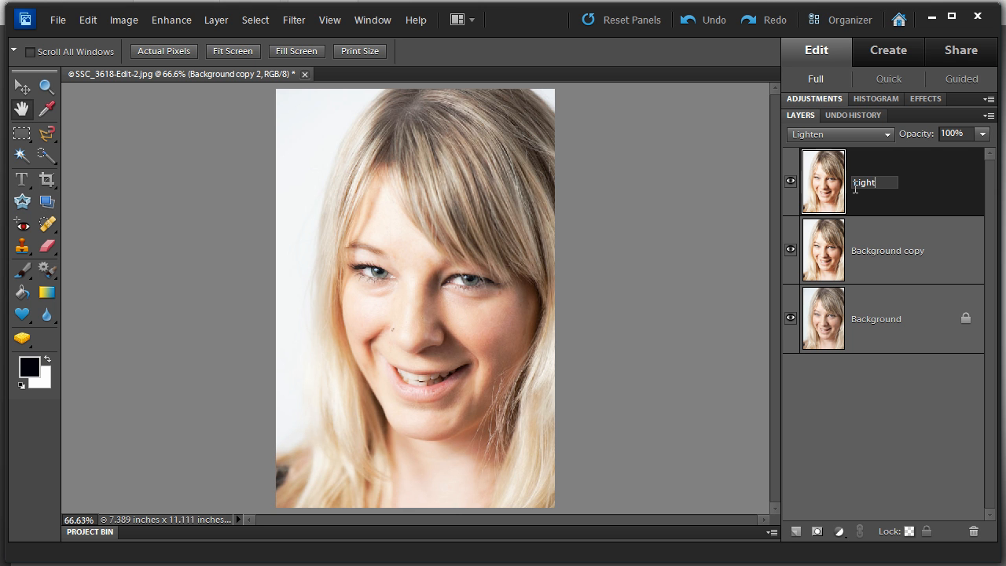
type("en")
- Rename the original Background copy layer as Darken
double_click(900, 250)
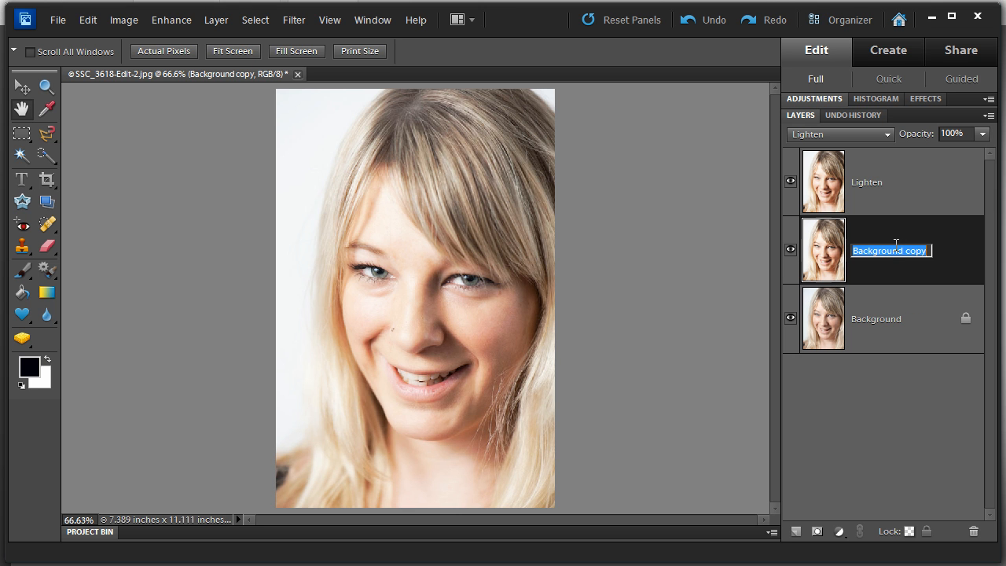
type("Darke")
key("Return")
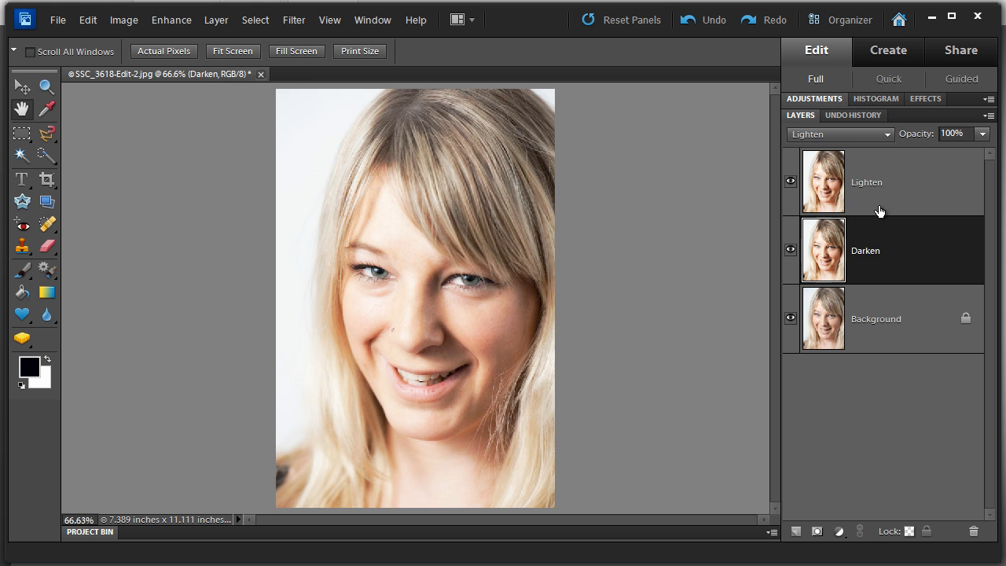
- Set the Darken layer's blend mode to Darken and lower its opacity to 54%
left_click(894, 180)
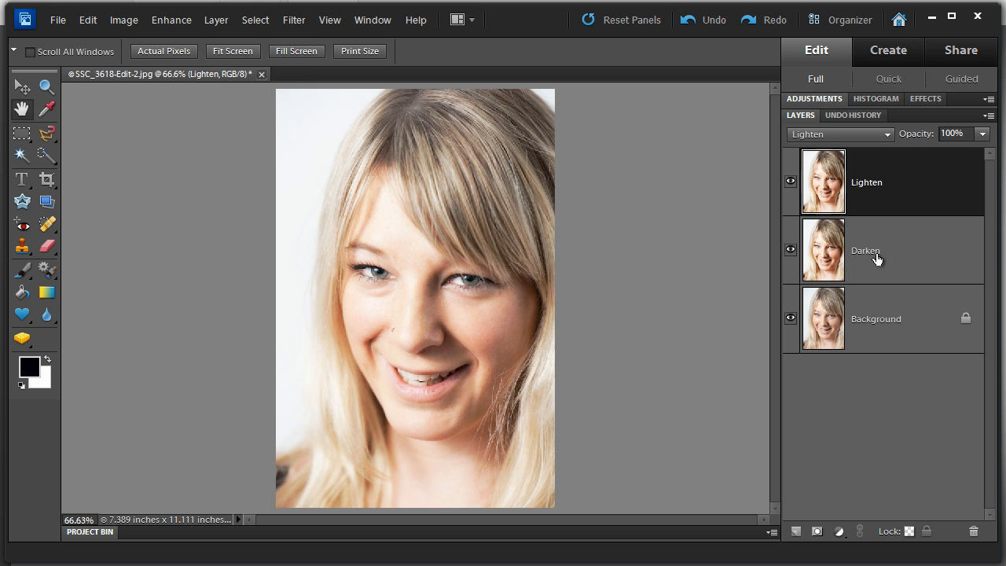
left_click(912, 252)
left_click(888, 137)
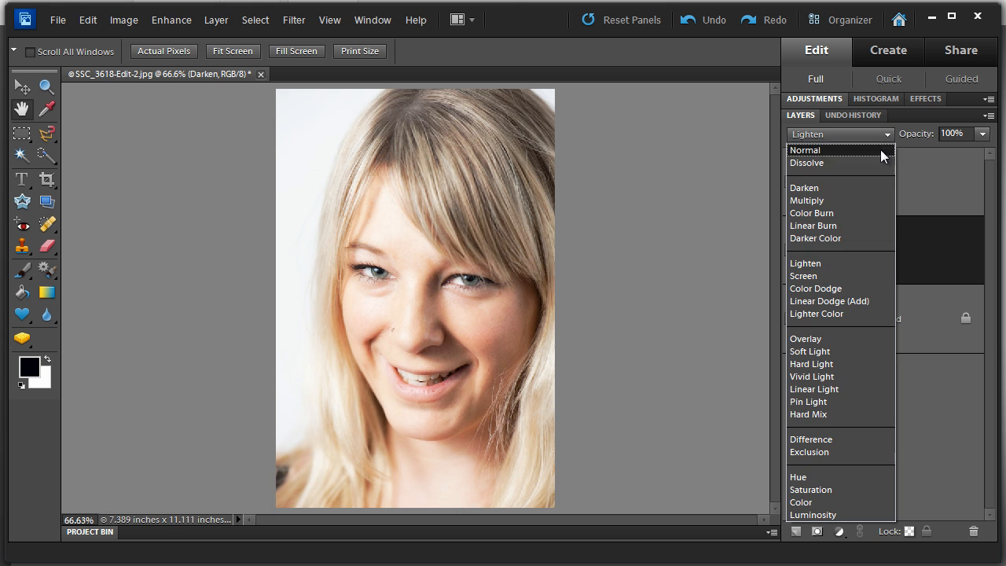
left_click(870, 189)
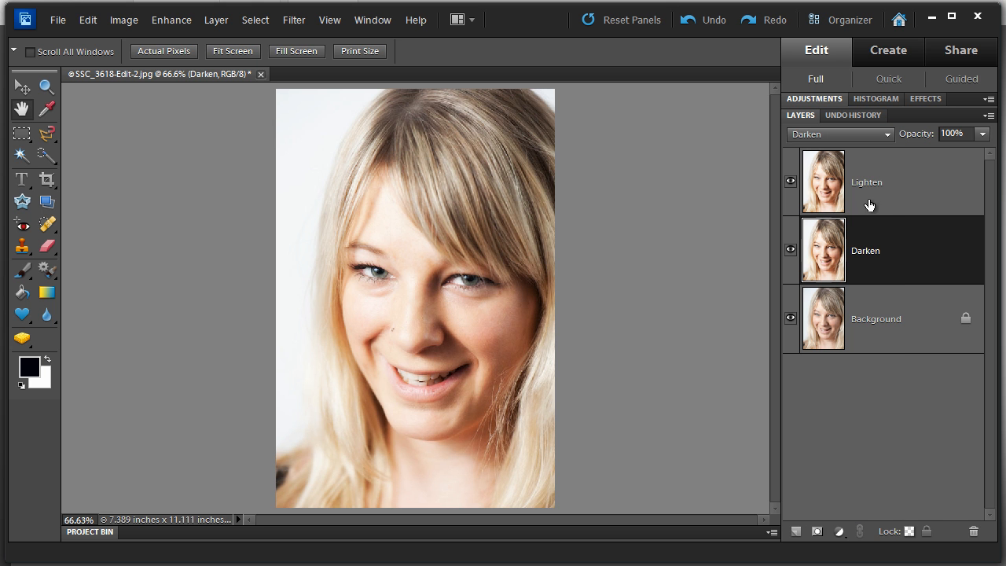
left_click(982, 134)
left_click_drag(981, 153, 924, 155)
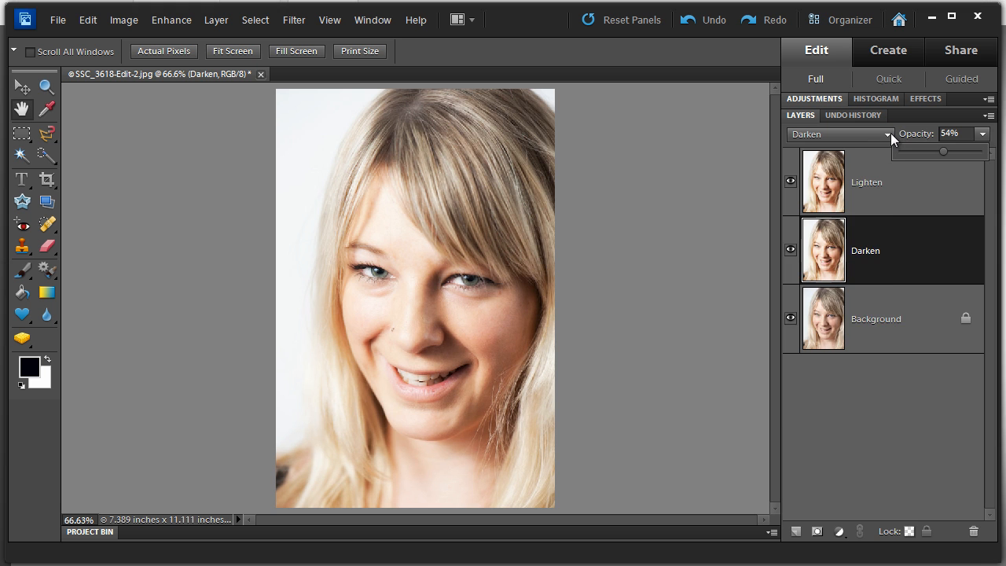
left_click(890, 134)
left_click(890, 133)
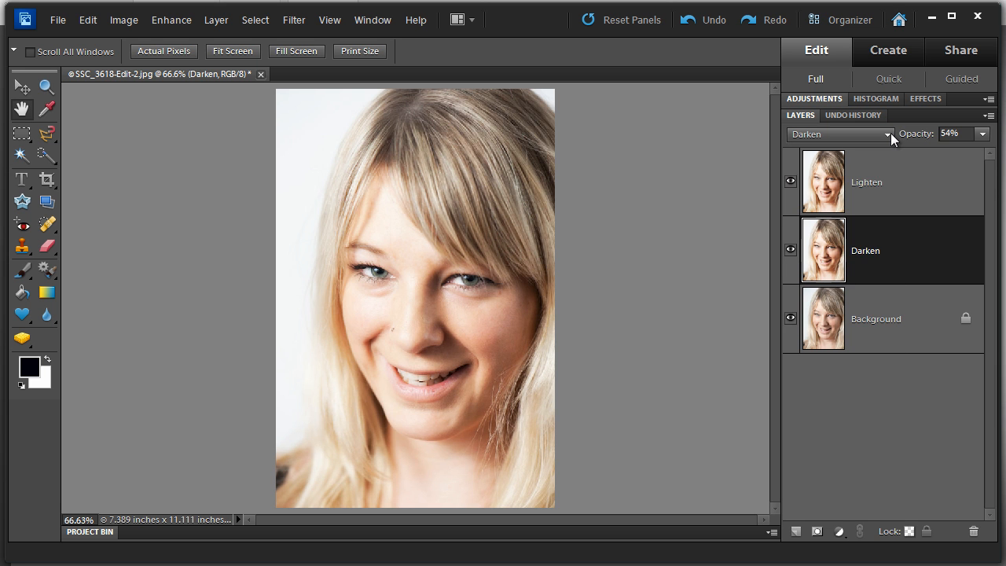
- Lower the Lighten layer's opacity to 52% and check it against the Darken layer's settings
left_click(892, 183)
left_click(982, 134)
left_click_drag(981, 156, 933, 158)
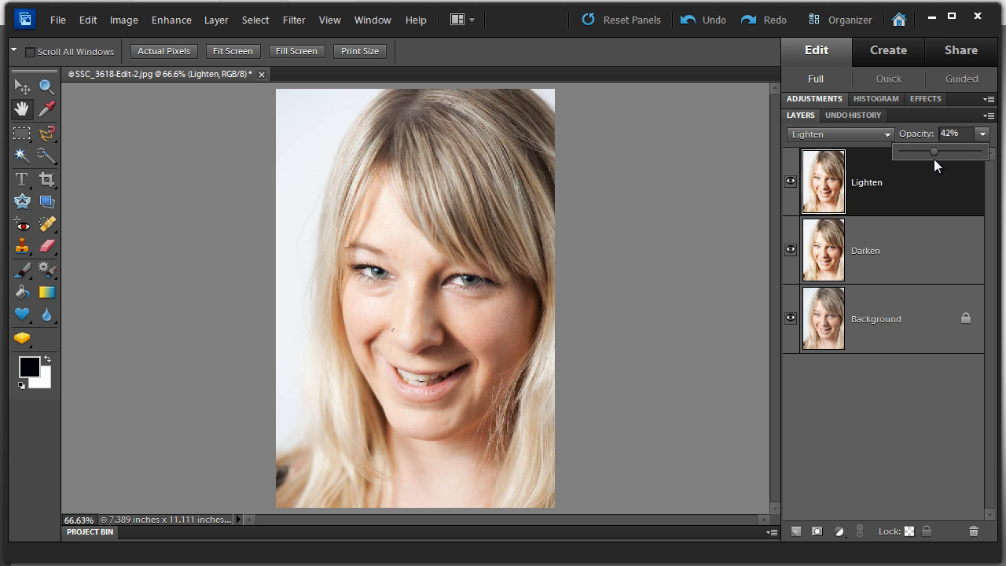
left_click(924, 251)
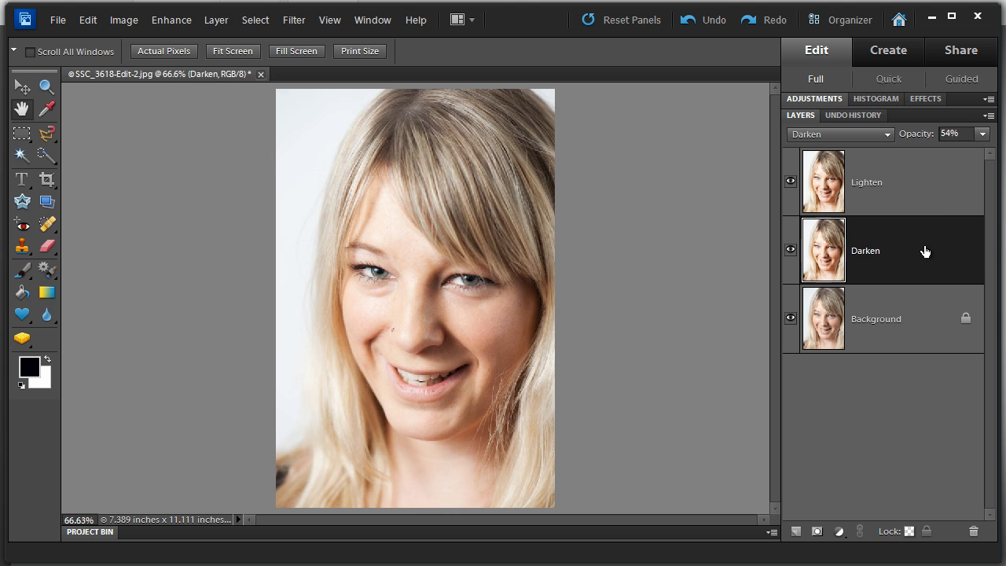
left_click(916, 183)
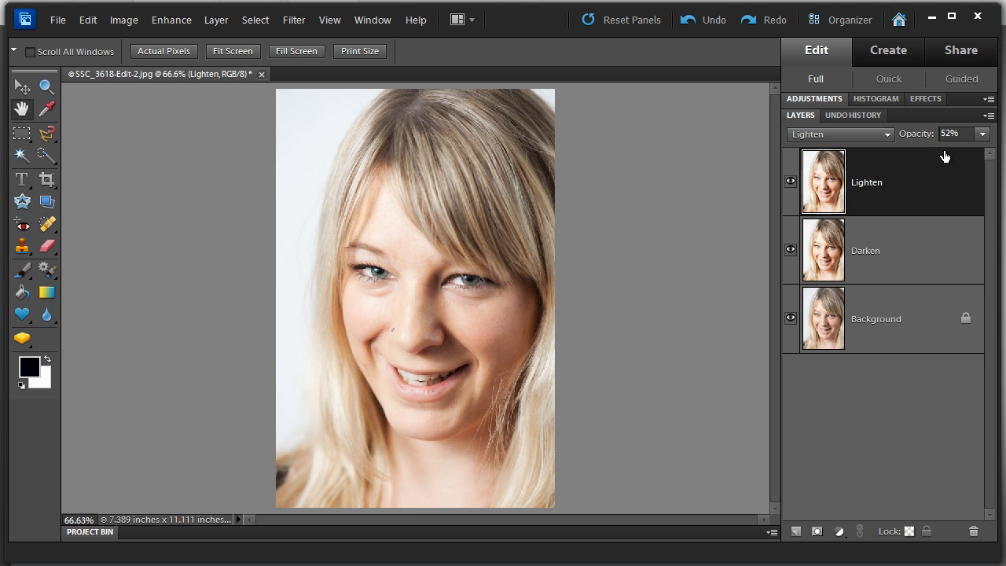
- Raise the Lighten layer's opacity to 99% and the Darken layer's opacity to 60%
left_click(981, 133)
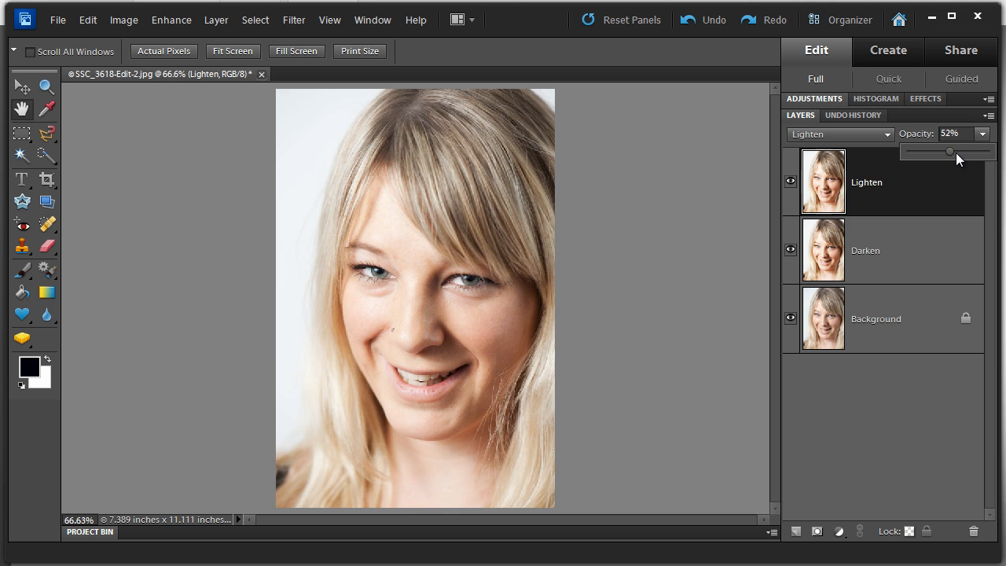
left_click_drag(929, 152, 989, 158)
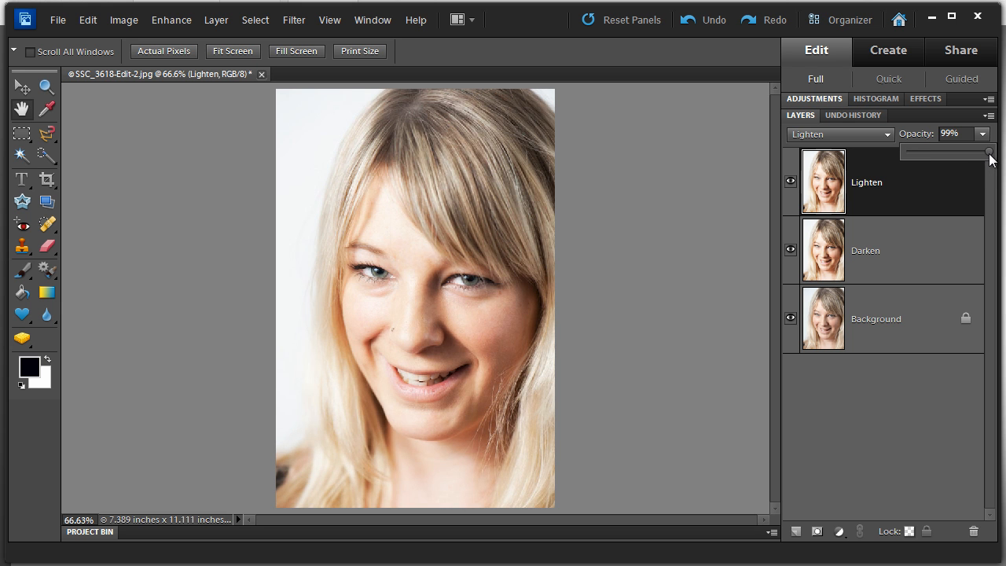
left_click(927, 255)
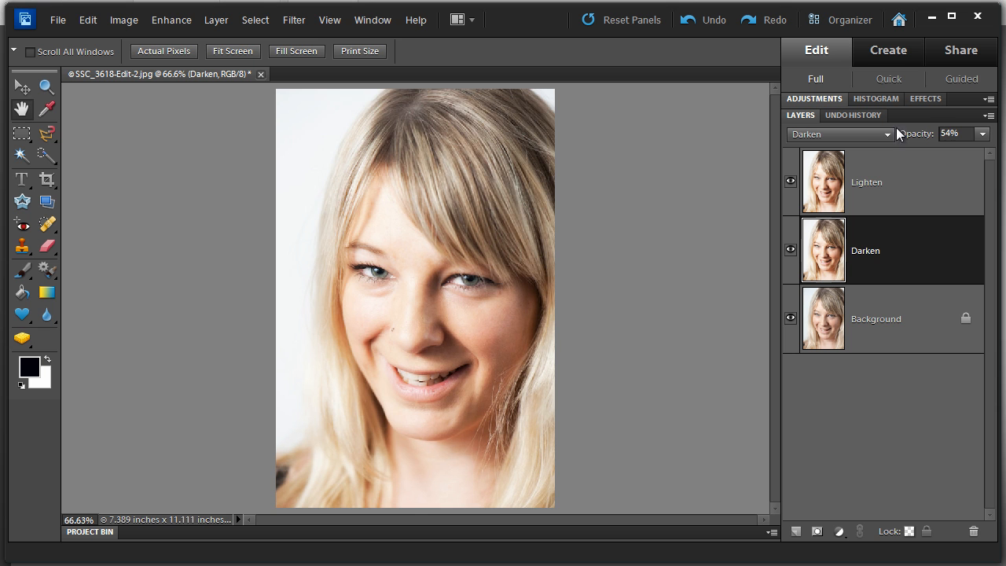
left_click(982, 134)
mouse_move(947, 151)
left_mouse_down()
mouse_move(980, 155)
mouse_move(957, 156)
left_mouse_up()
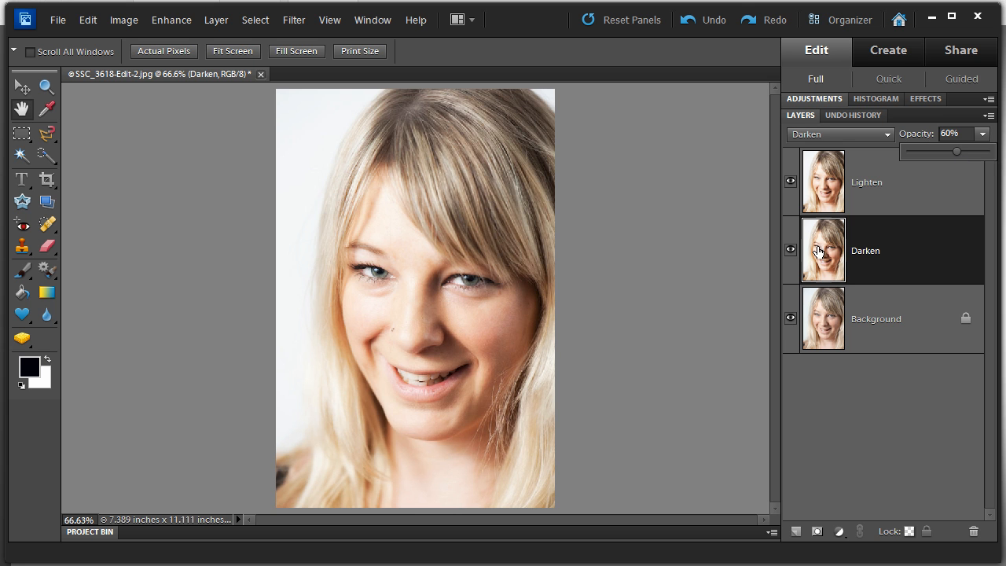
- Remove the color from the Lighten layer
left_click(828, 199)
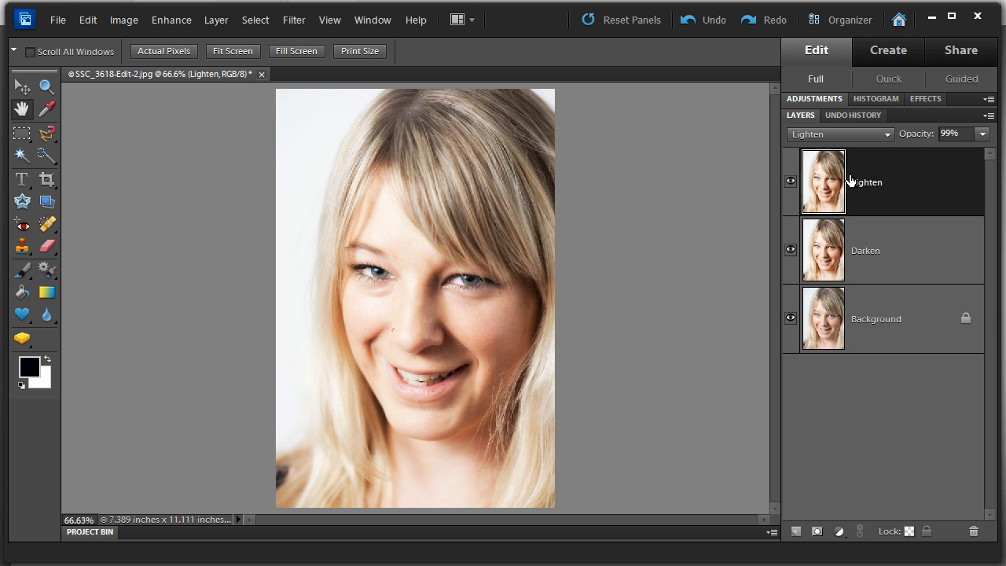
key("ctrl+shift+u")
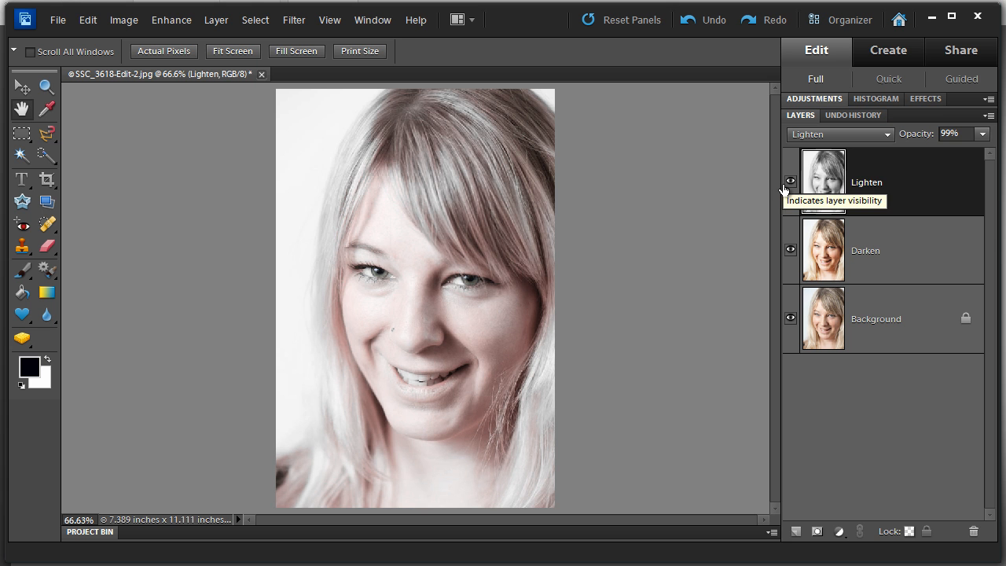
- Undo the color removal on the Lighten layer
key("ctrl+z")
key("ctrl+z")
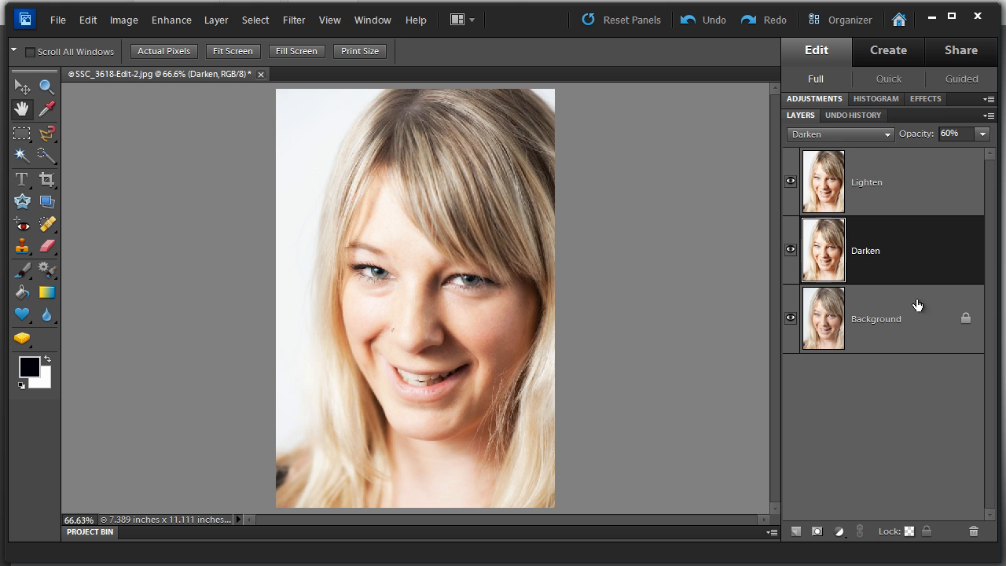
- Compare the Background layer alone with the Darken and Lighten layers shown again one by one, and check both layers' opacity settings
left_click(790, 321, "alt")
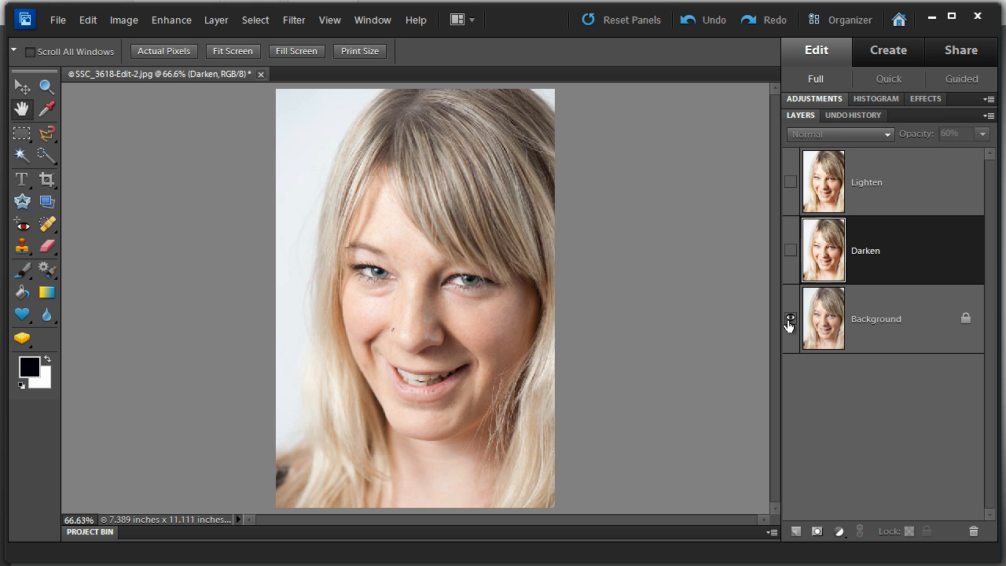
left_click(790, 252)
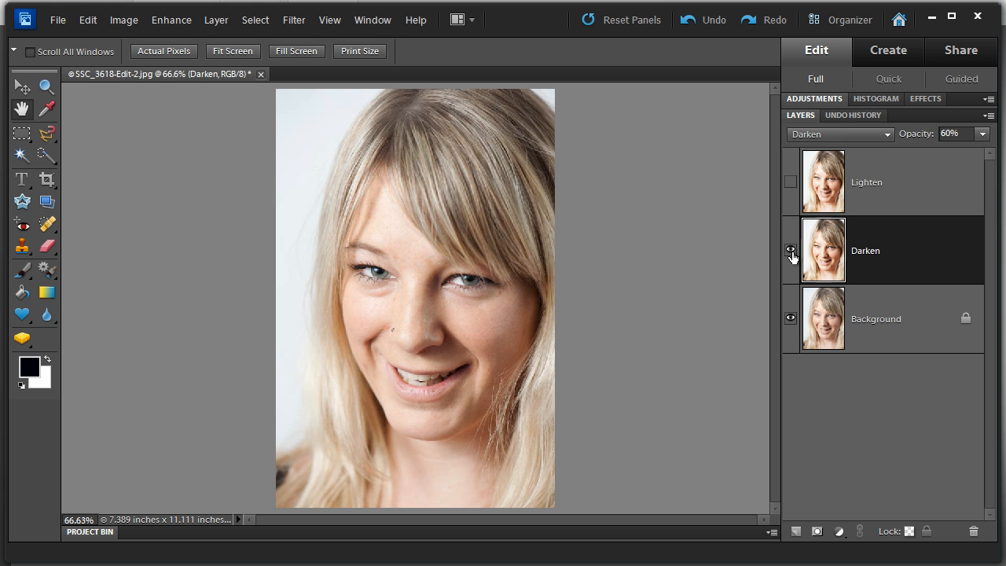
left_click(791, 182)
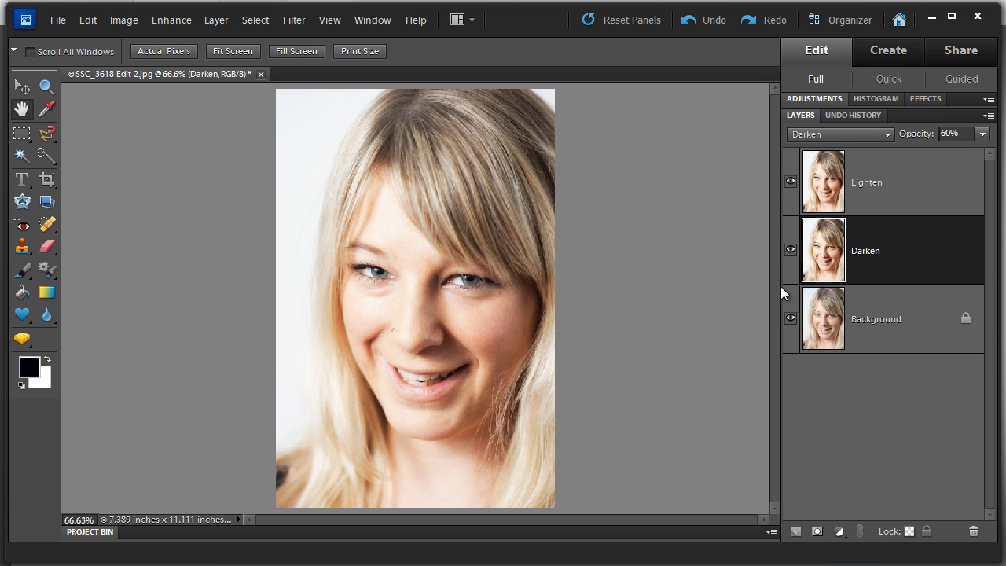
left_click(928, 163)
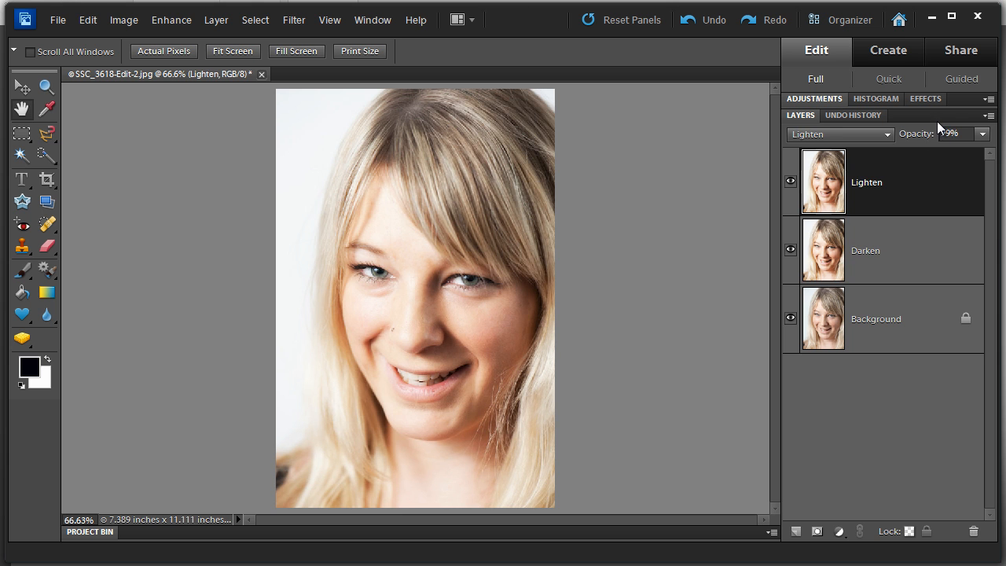
left_click(902, 259)
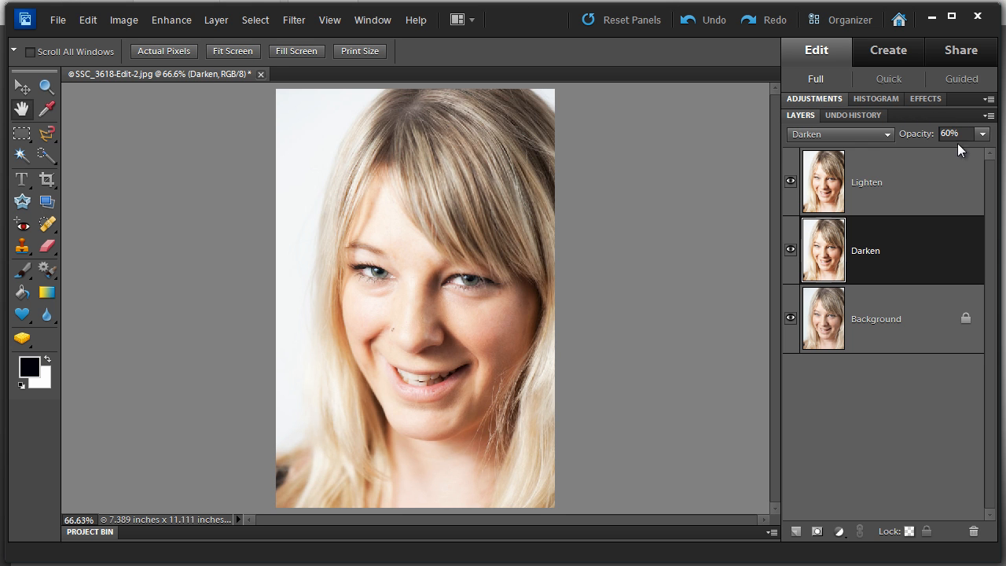